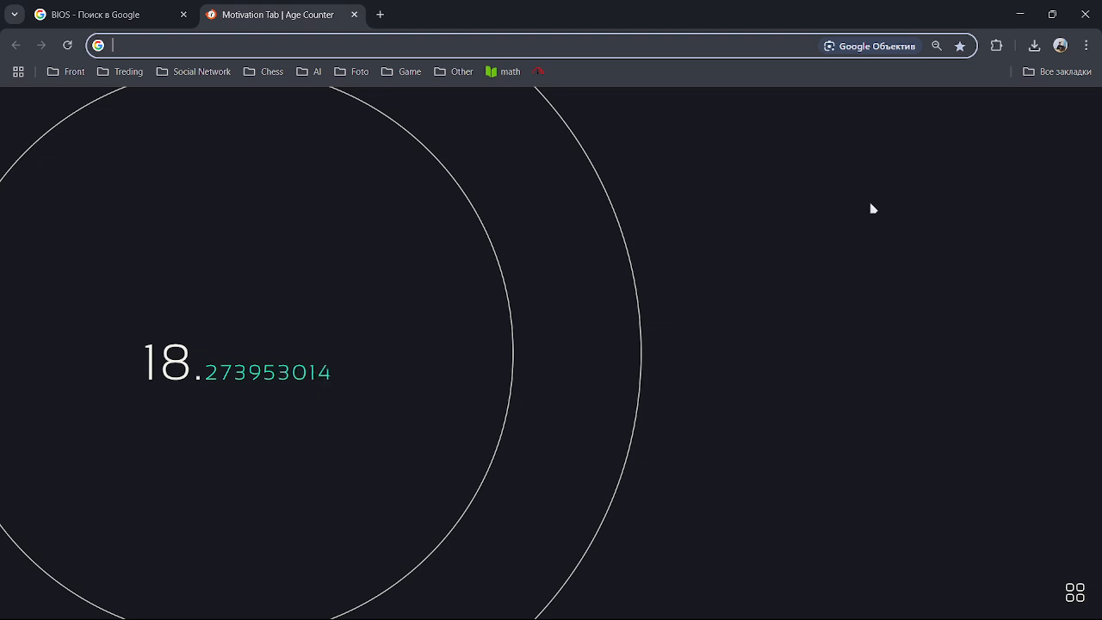
Step: Minimize the browser and OBS windows, and move the Test and item folders higher on the desktop
click(1030, 6)
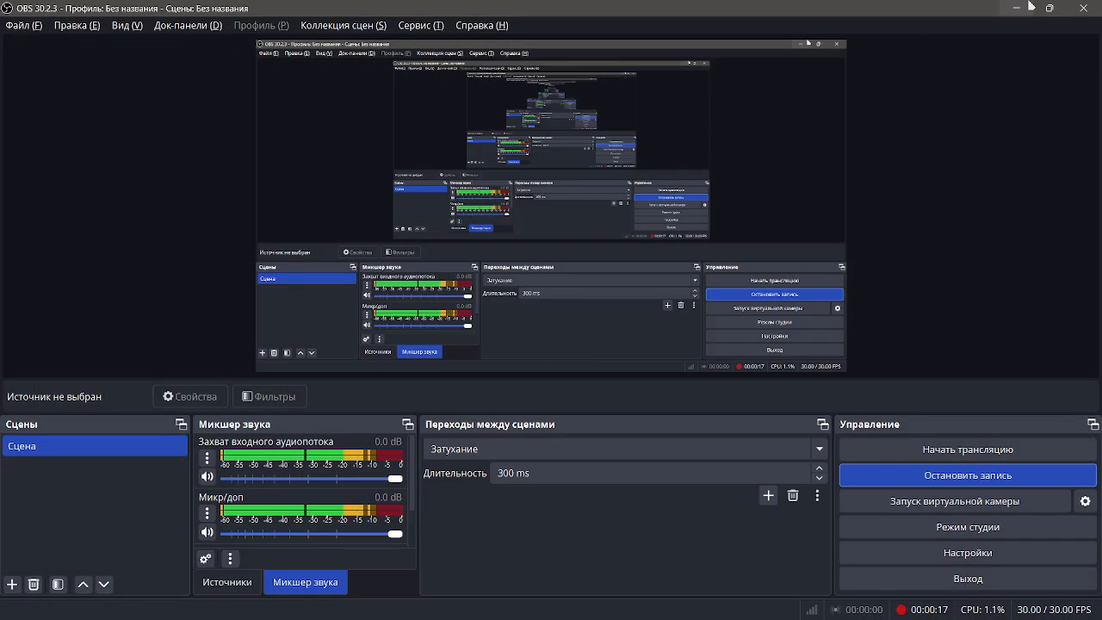
click(1021, 6)
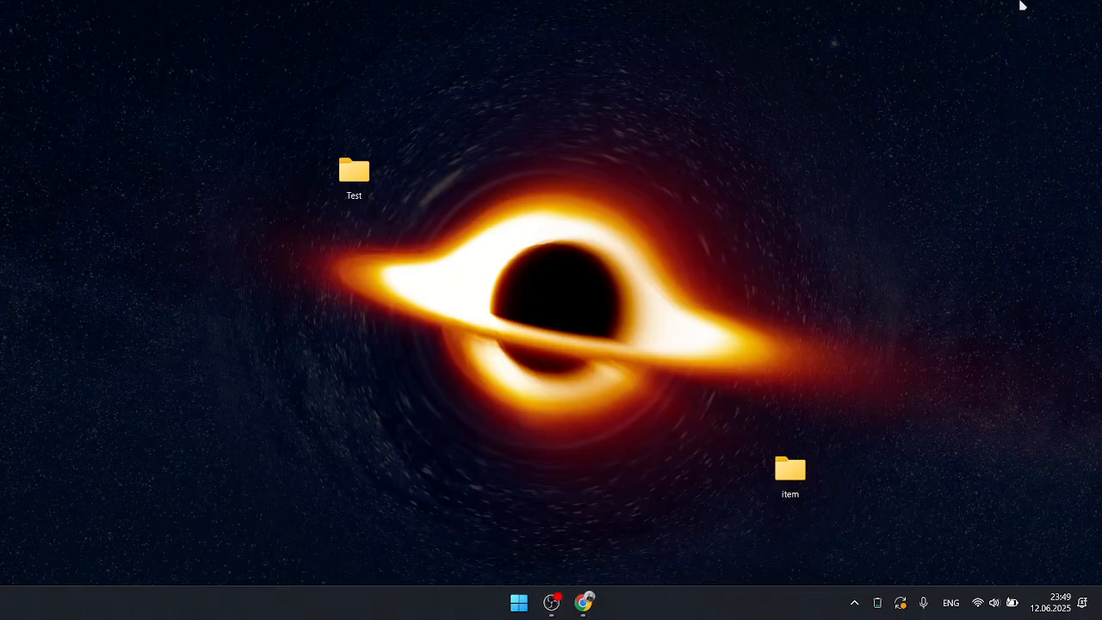
drag(353, 183, 354, 111)
drag(807, 484, 809, 335)
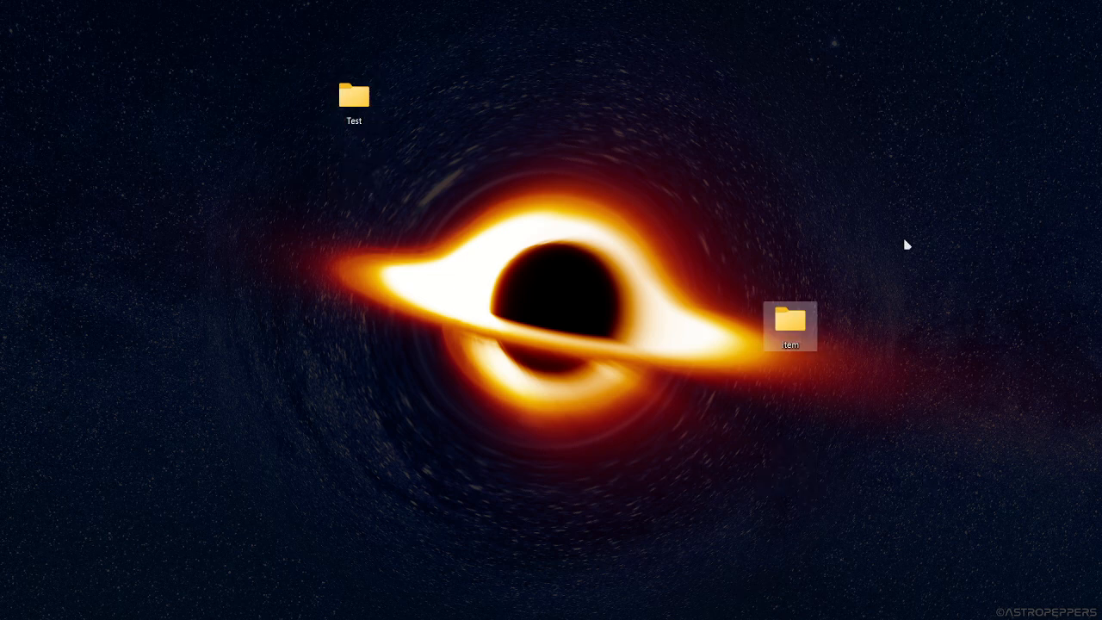
click(631, 240)
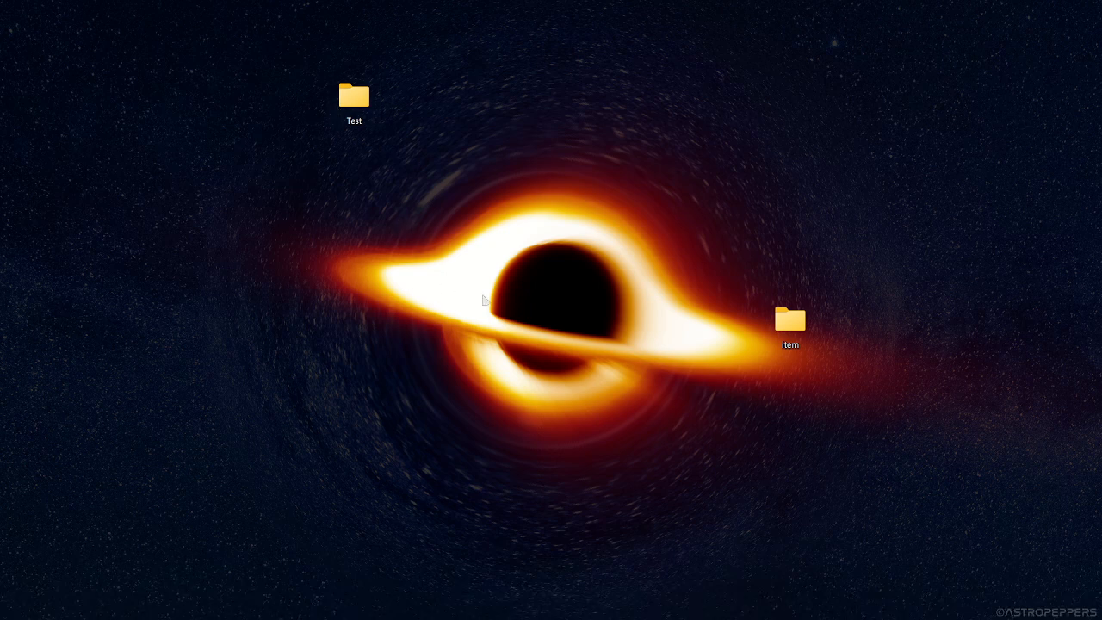
Step: Create a new DOCX document on the desktop beneath the Test folder and name it Index
right_click(291, 226)
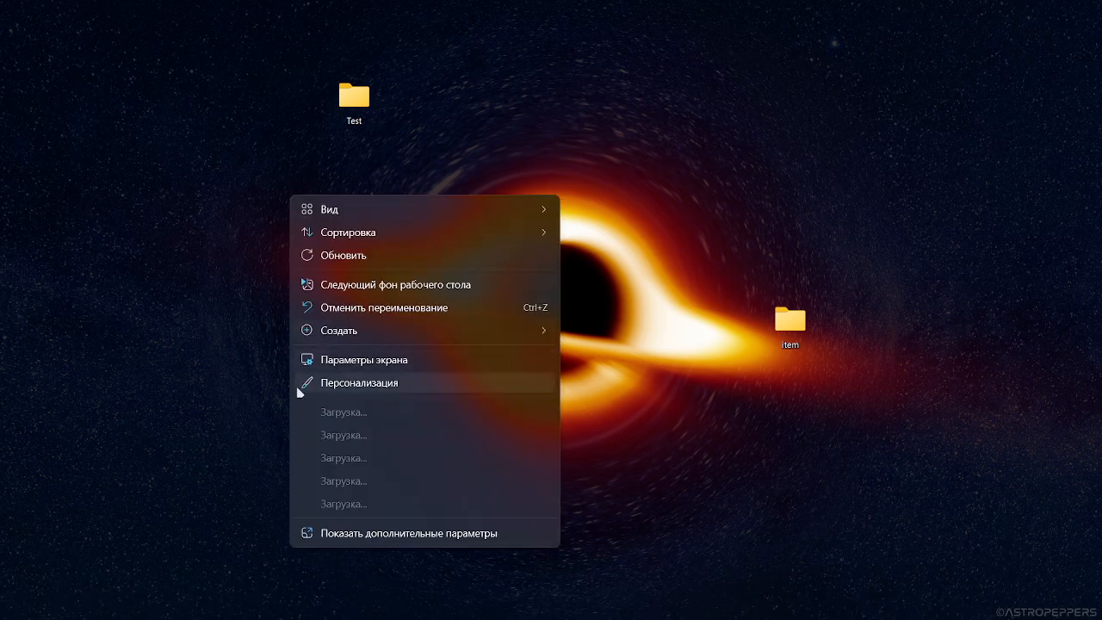
mouse_move(458, 329)
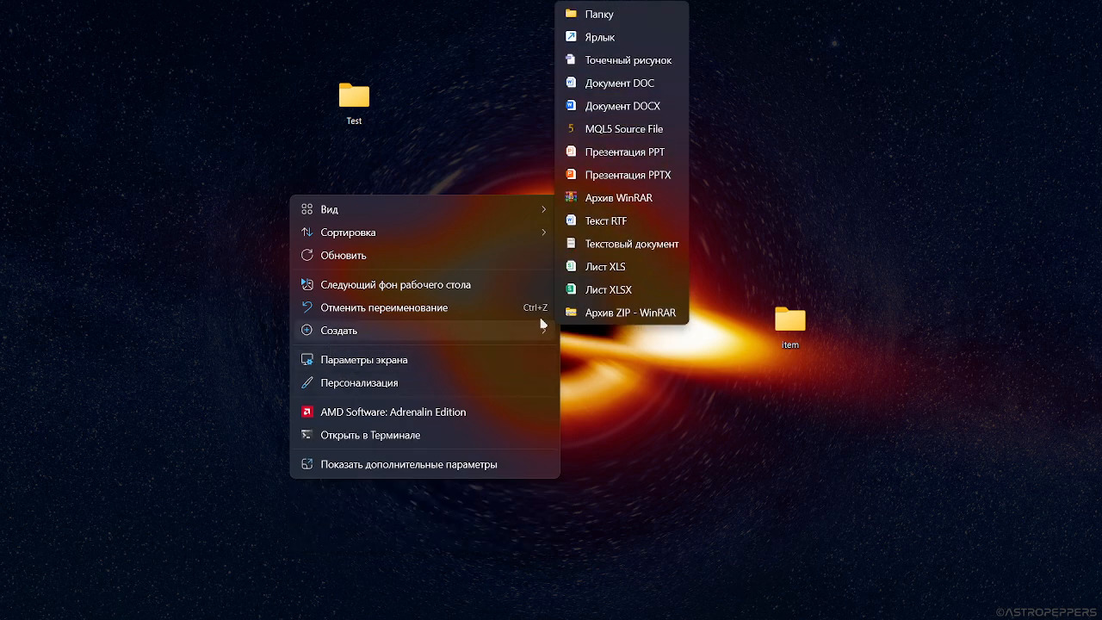
click(625, 101)
key(BackSpace)
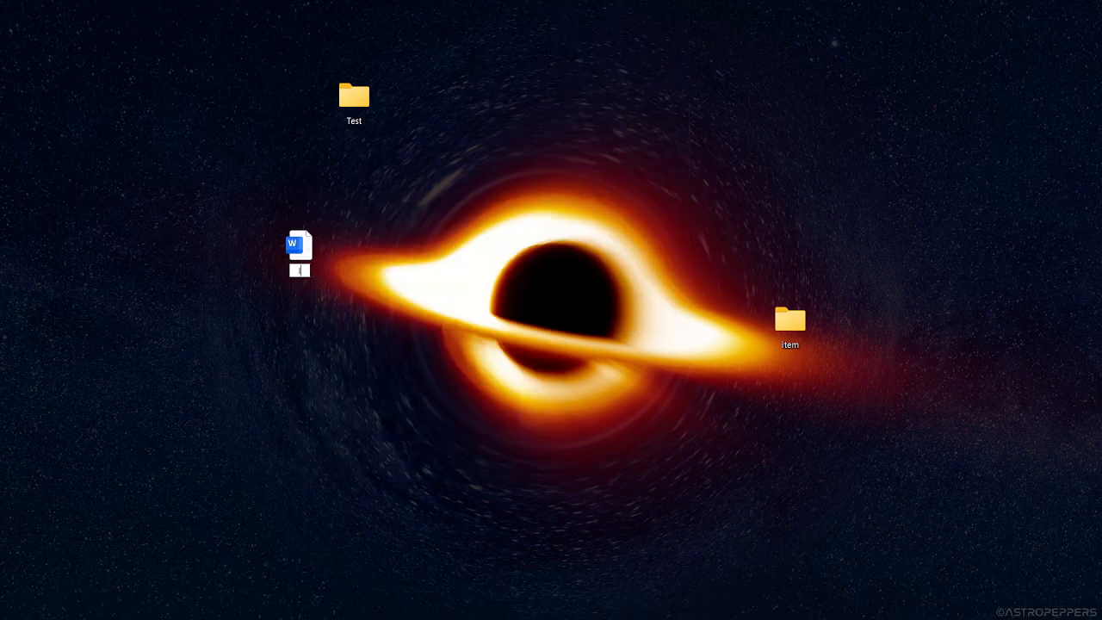
text(Index)
key(Return)
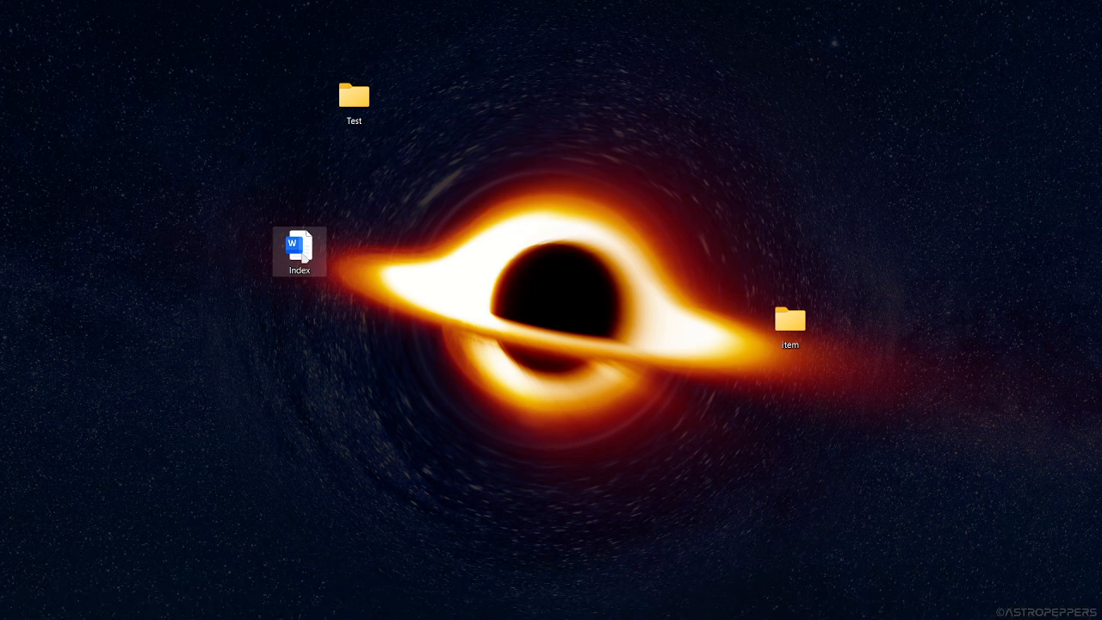
Step: Arrange the desktop folders with Test directly above the Index document and item beside Test
drag(371, 127, 317, 127)
click(316, 234)
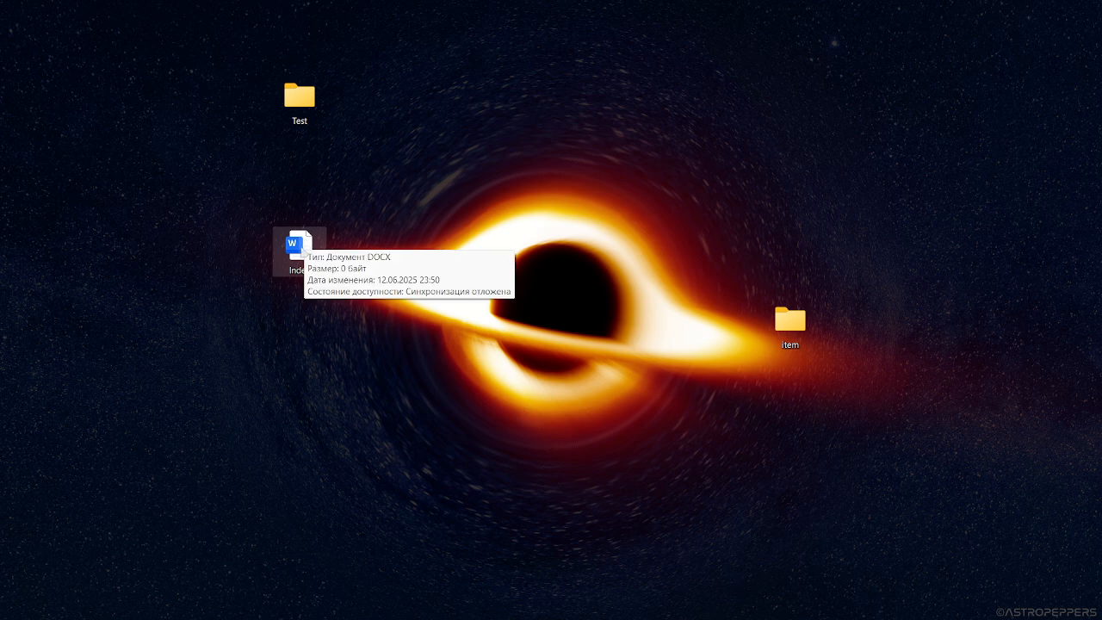
click(300, 120)
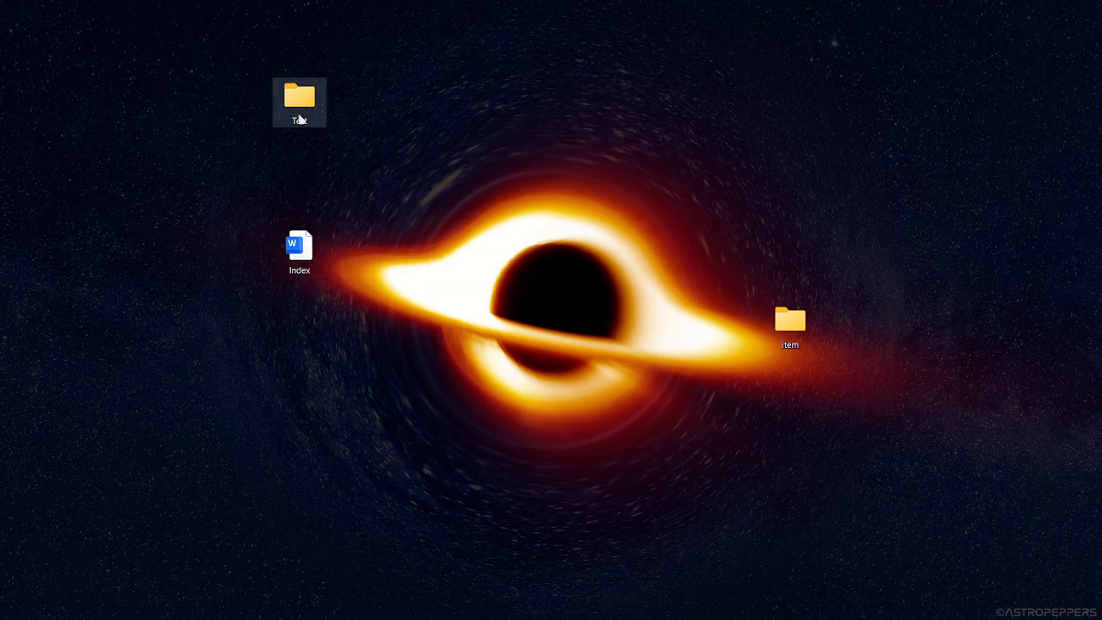
drag(809, 334, 423, 106)
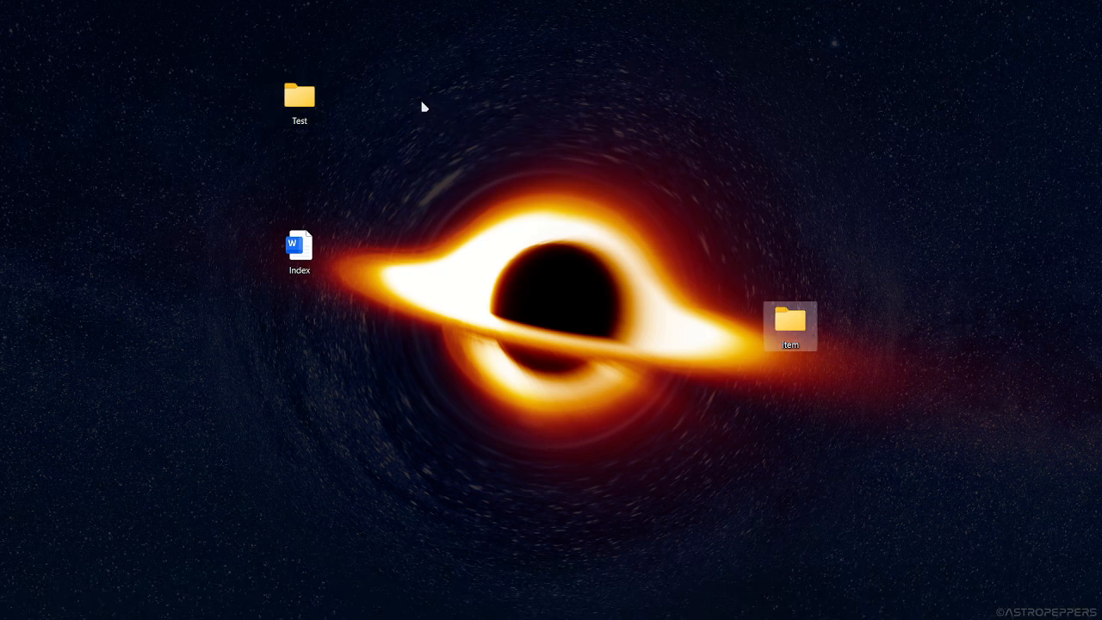
click(378, 143)
drag(788, 320, 408, 101)
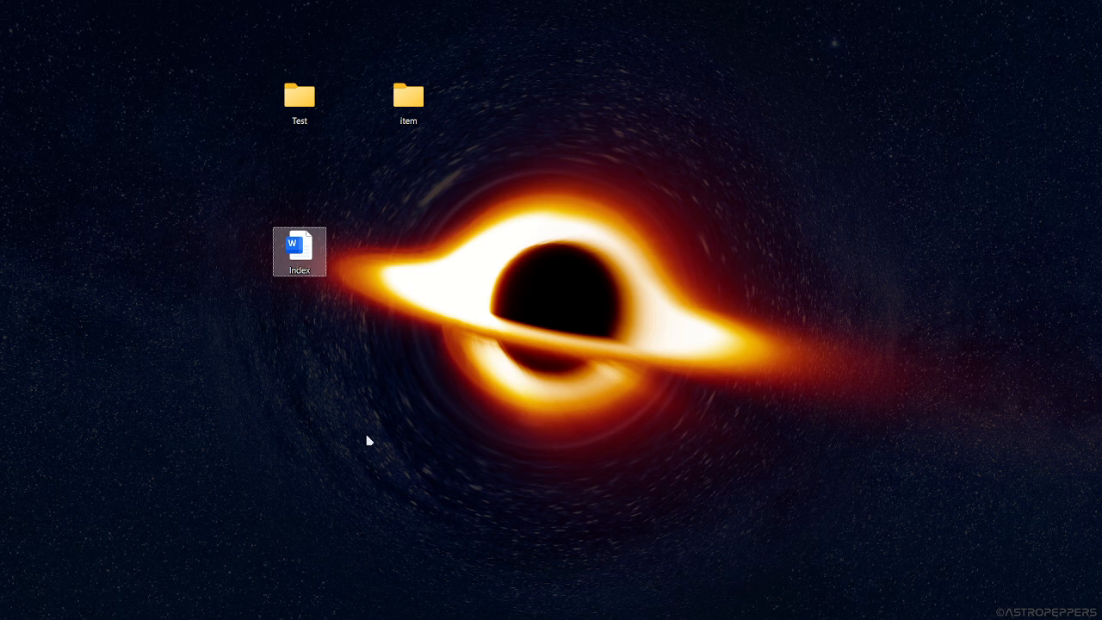
Step: Duplicate the Index document on the desktop beside the original and delete the duplicate
mouse_move(325, 236)
click(448, 262)
key(ctrl+v)
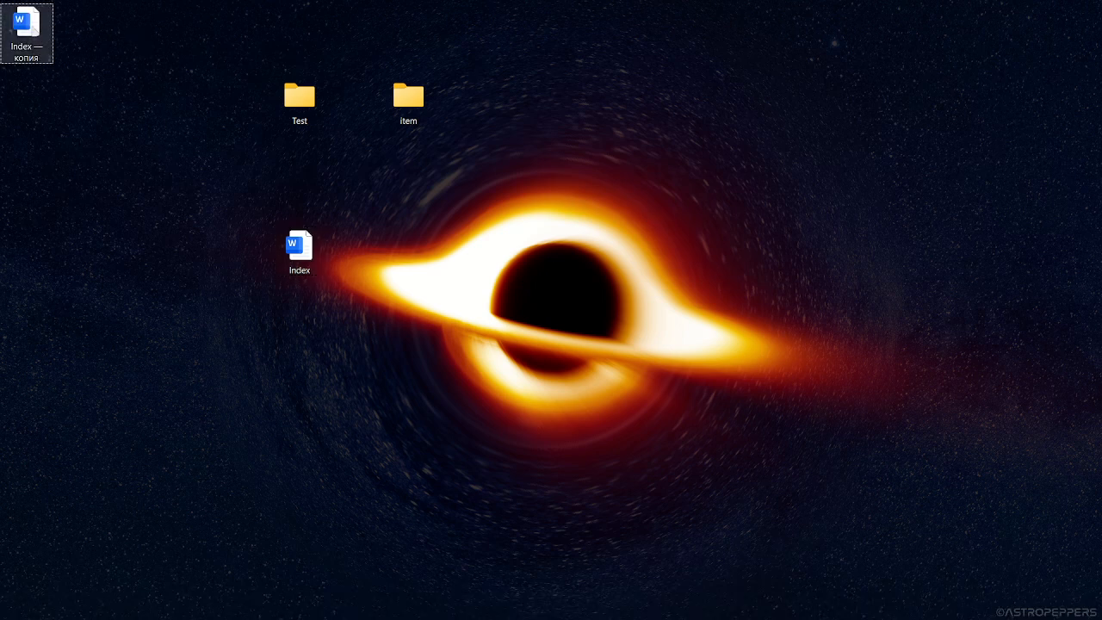
drag(51, 31, 237, 260)
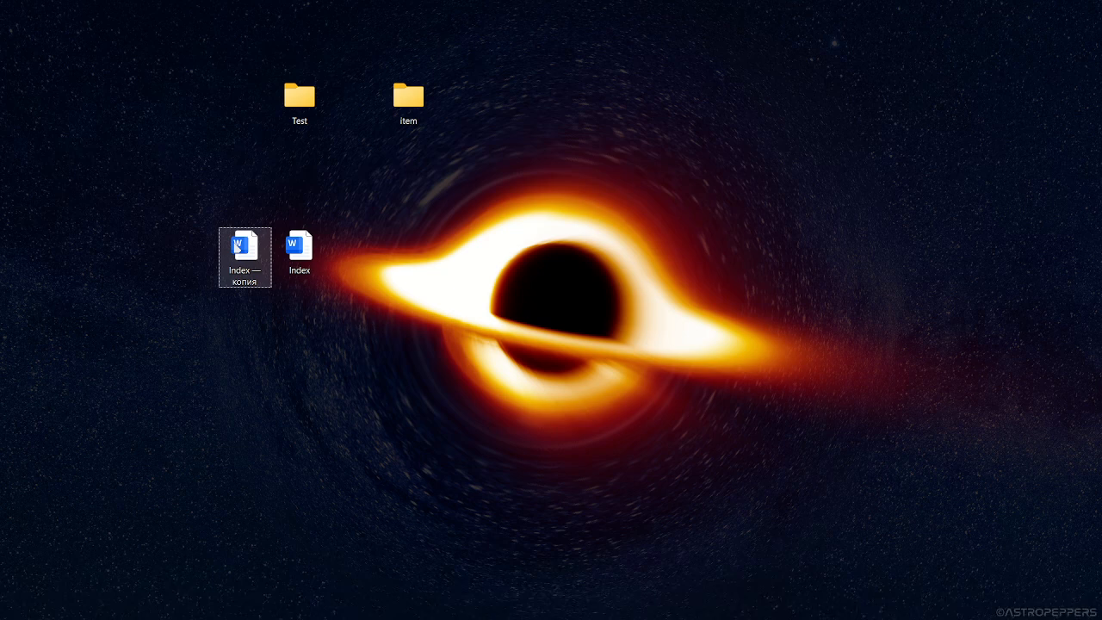
key(Delete)
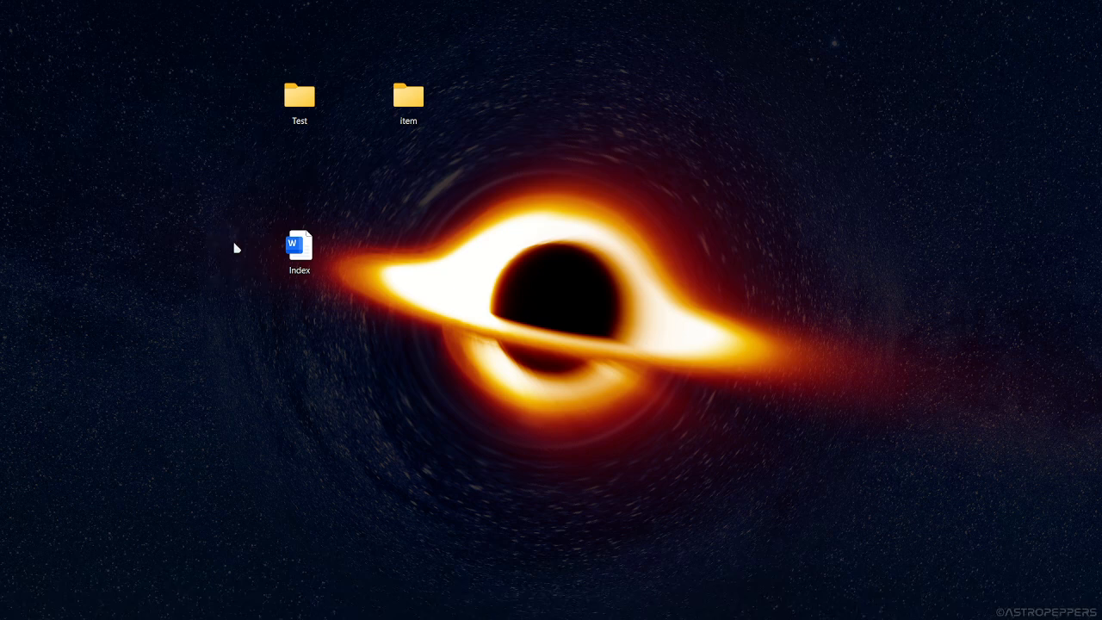
Step: Paste a copy of the desktop's Index document into the Test folder and minimize the folder window
double_click(300, 109)
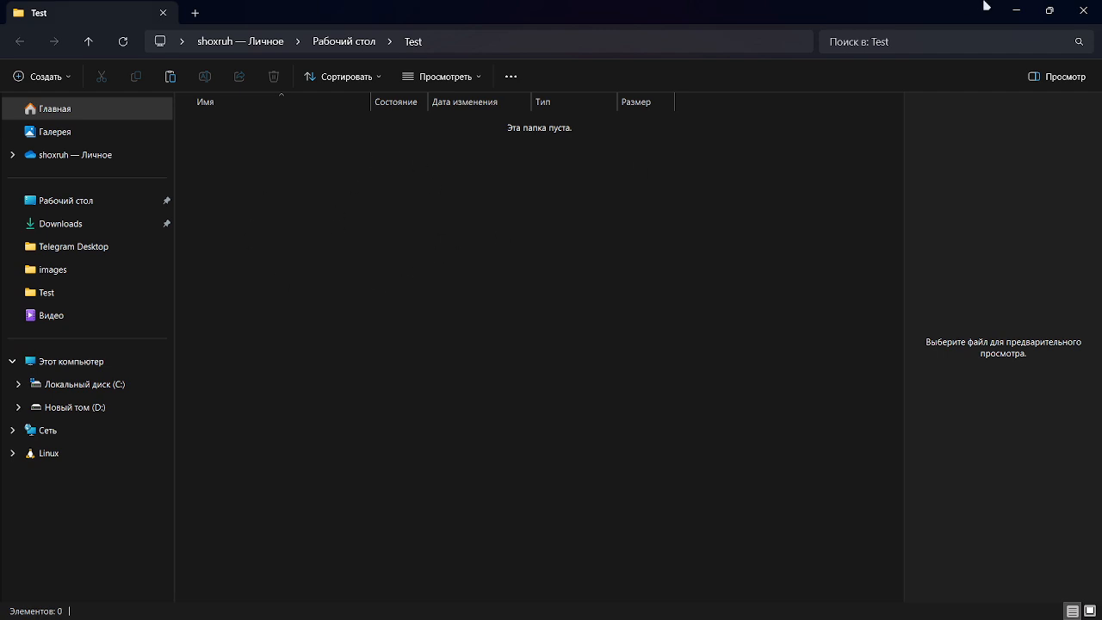
click(1016, 11)
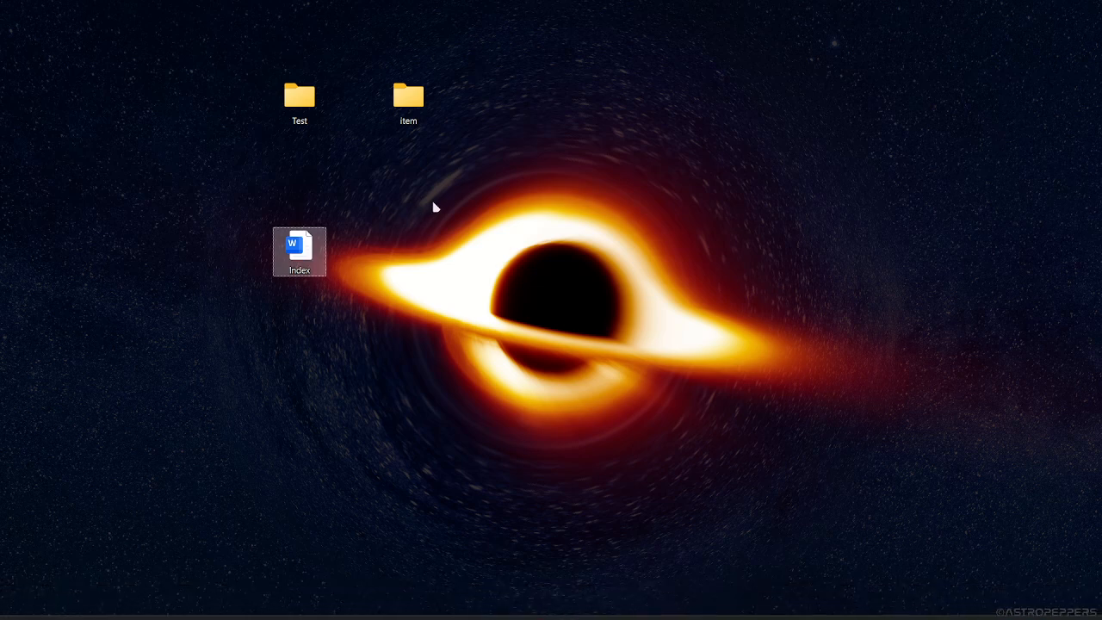
double_click(299, 101)
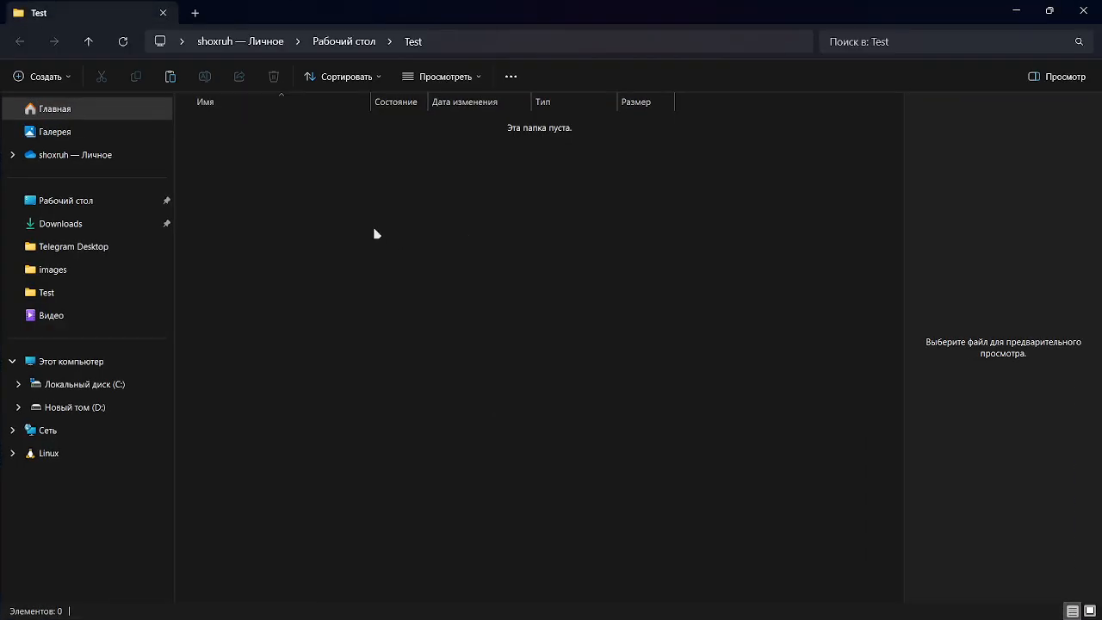
key(ctrl+v)
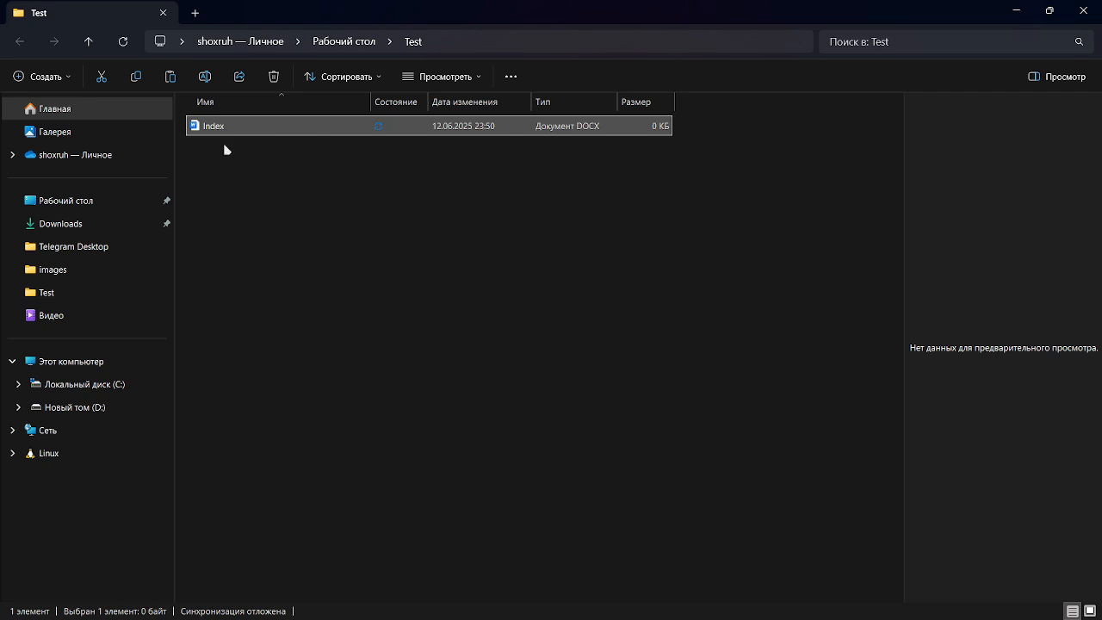
click(1014, 12)
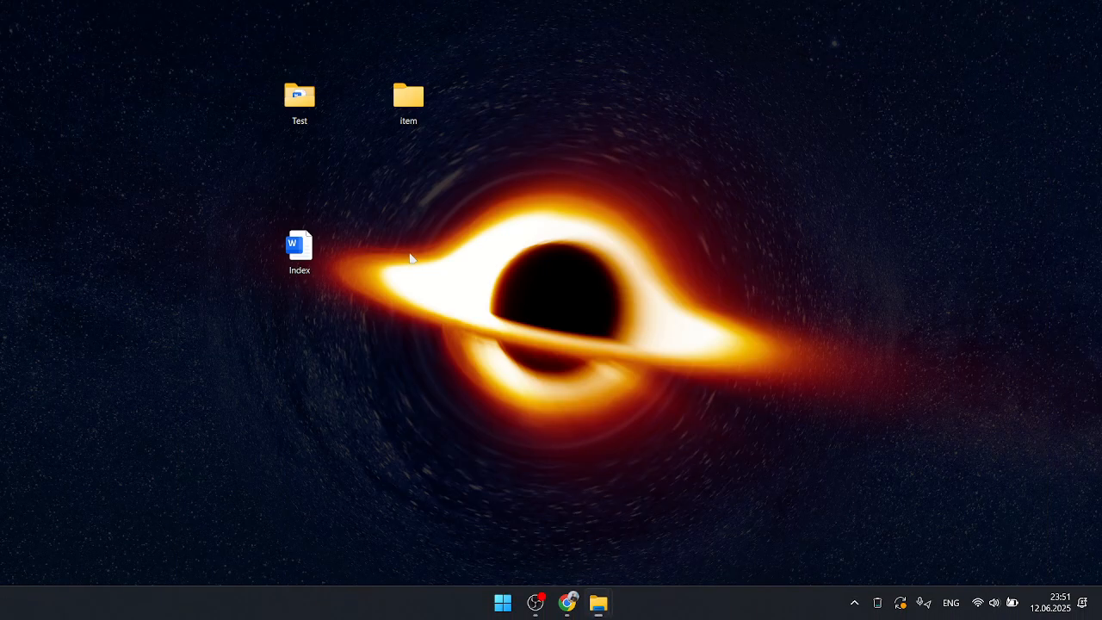
key(alt+Tab)
key(F2)
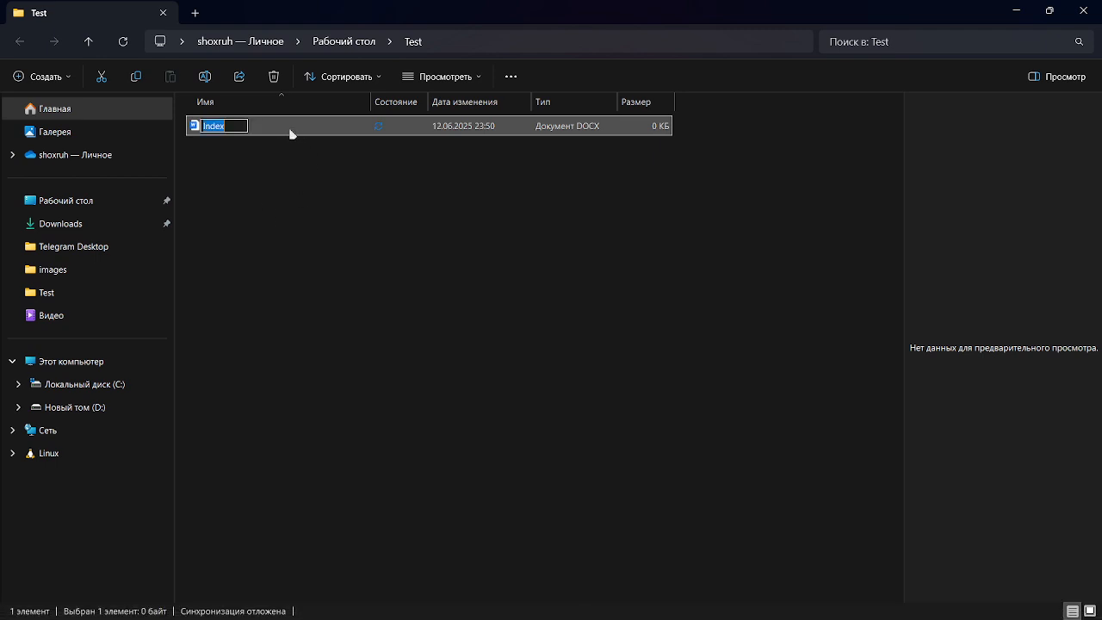
click(731, 247)
click(731, 246)
click(1014, 12)
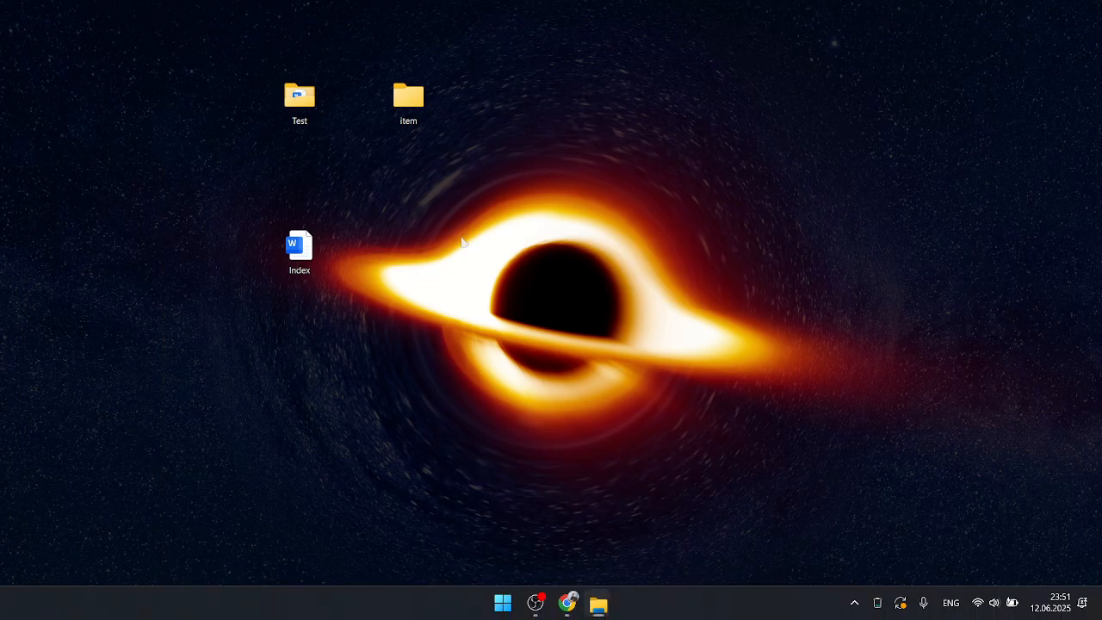
Step: Copy the Index document from the desktop into the item folder
click(292, 261)
double_click(417, 123)
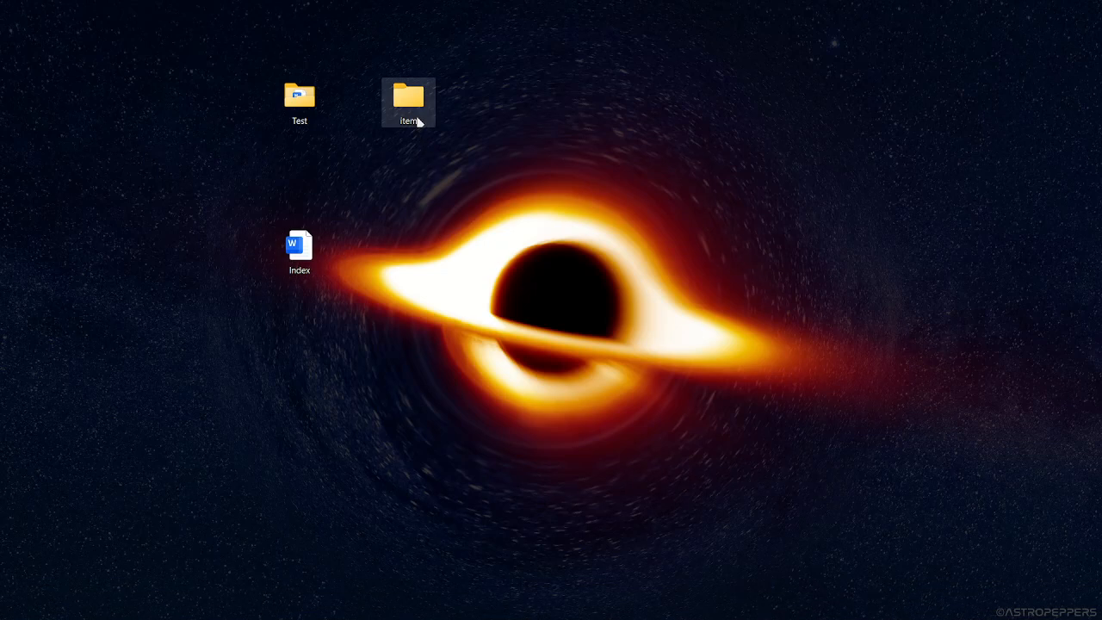
key(ctrl+v)
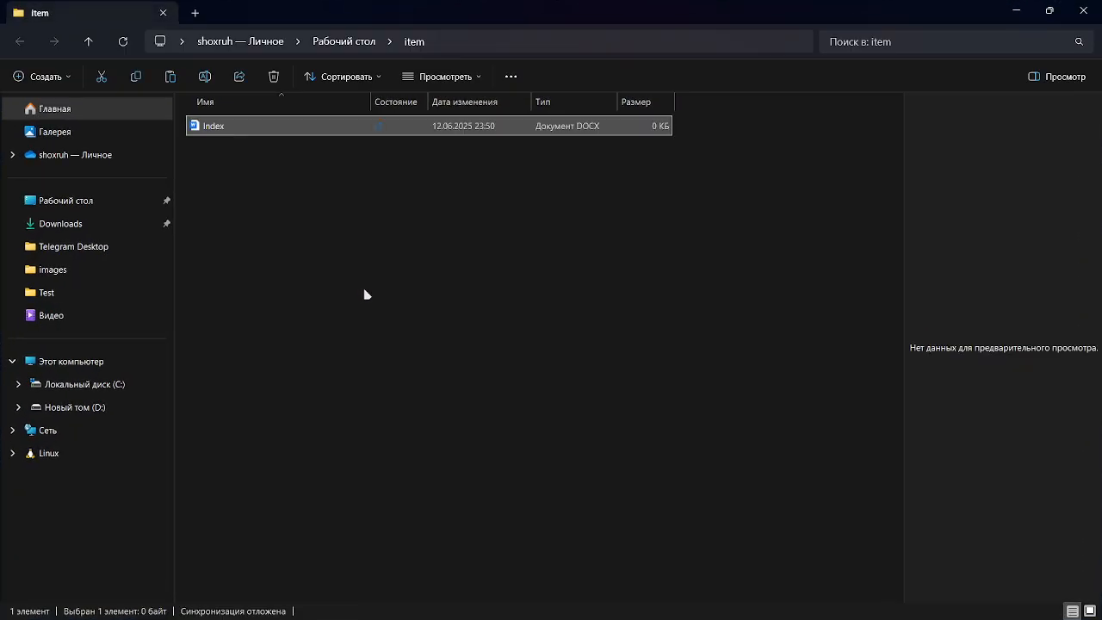
click(554, 259)
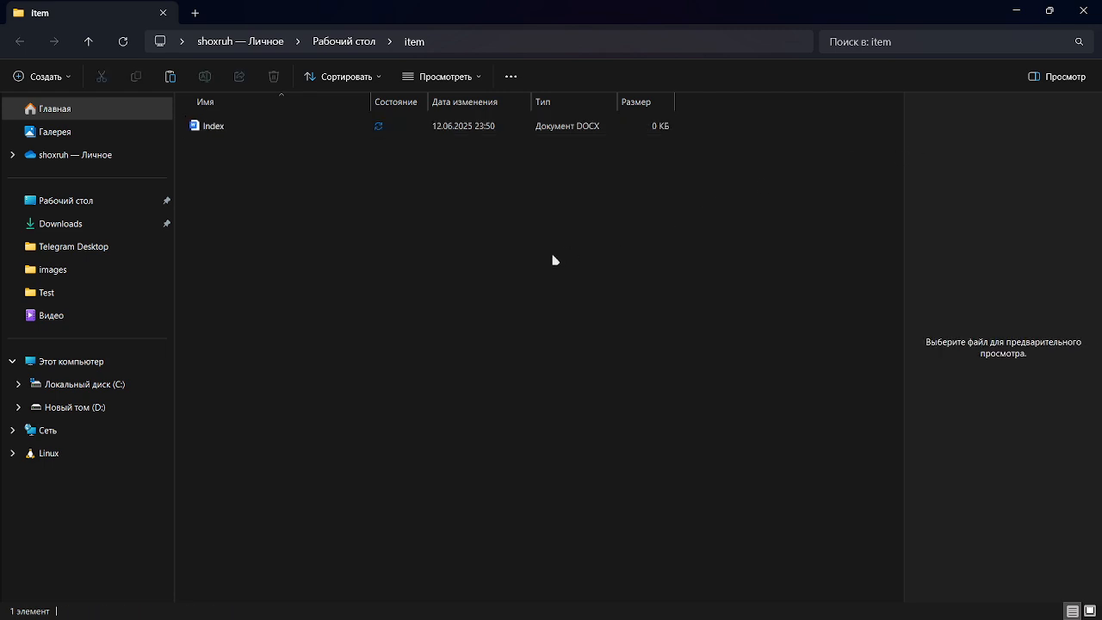
Step: Paste Index into the item folder a second time, replacing the existing file
key(ctrl+v)
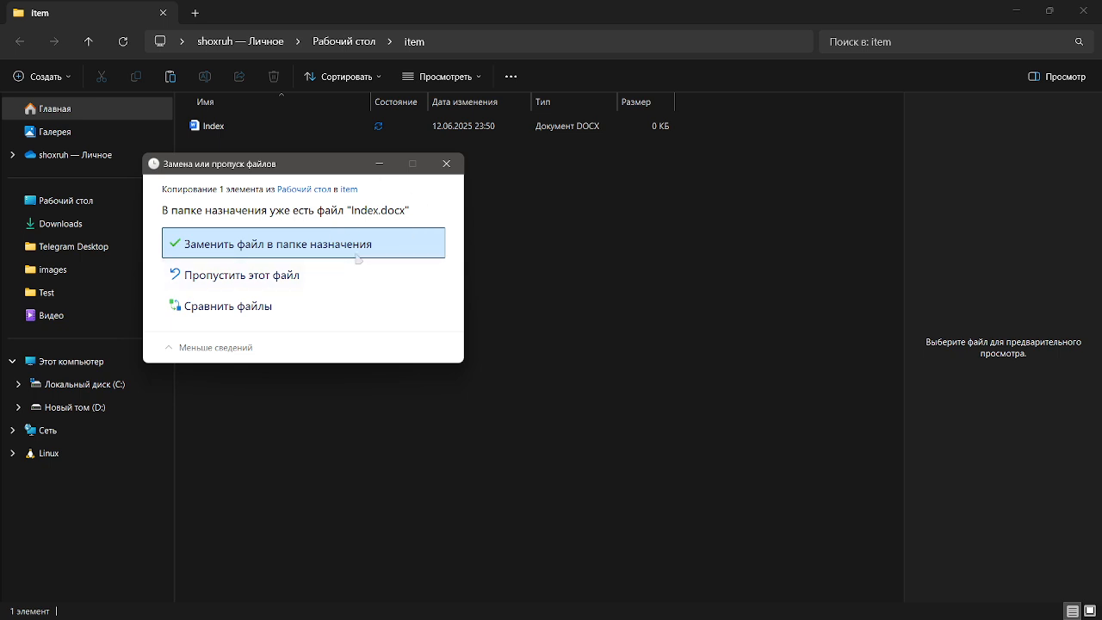
click(313, 244)
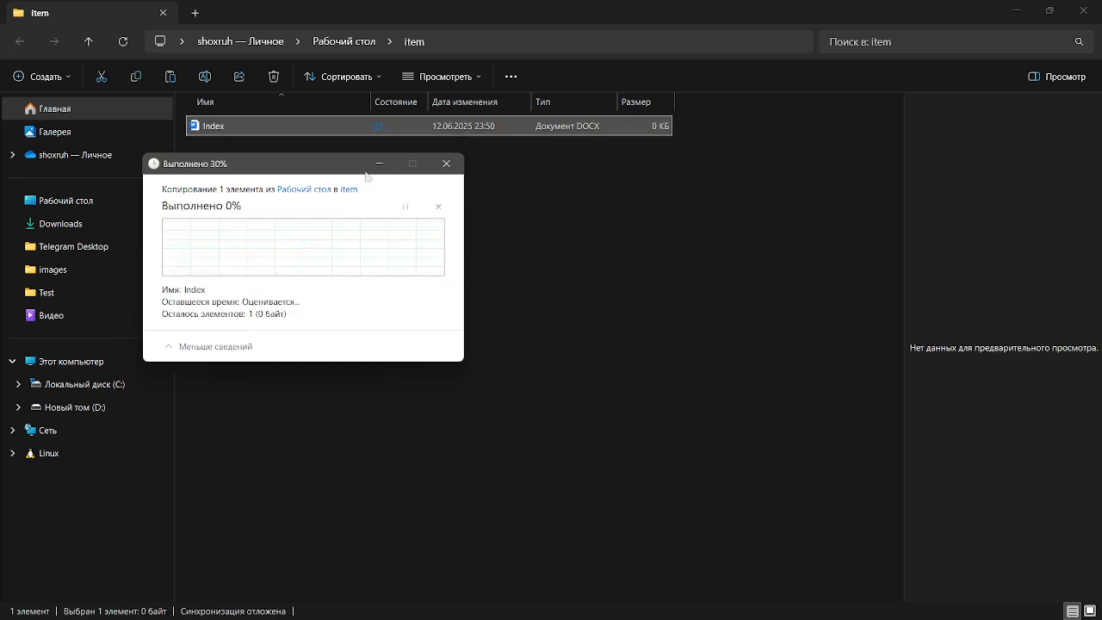
click(445, 164)
click(211, 127)
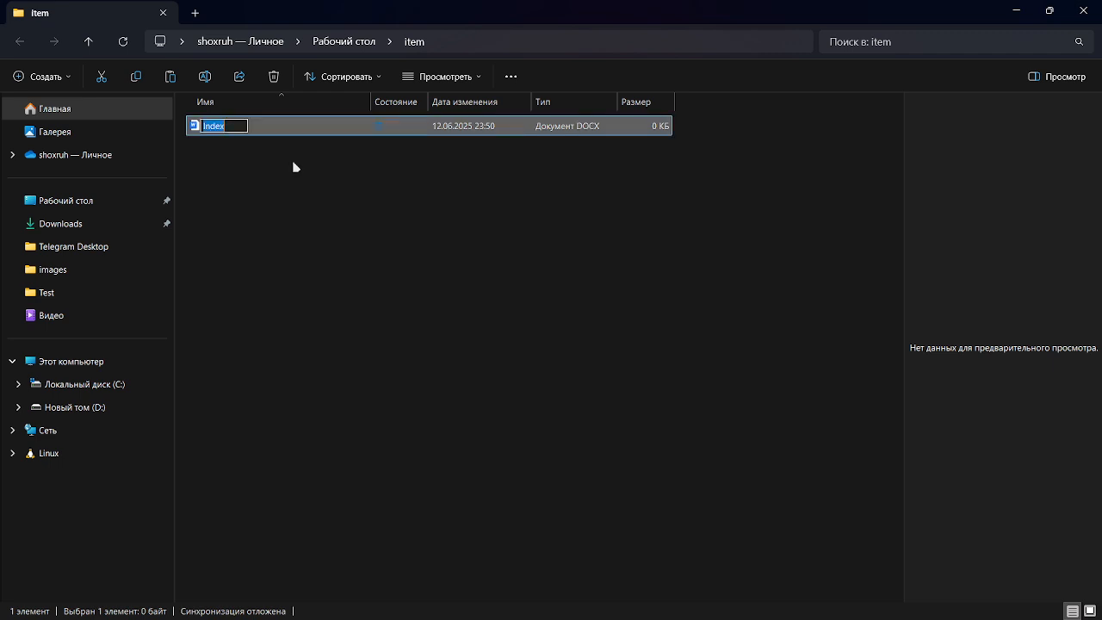
right_click(383, 231)
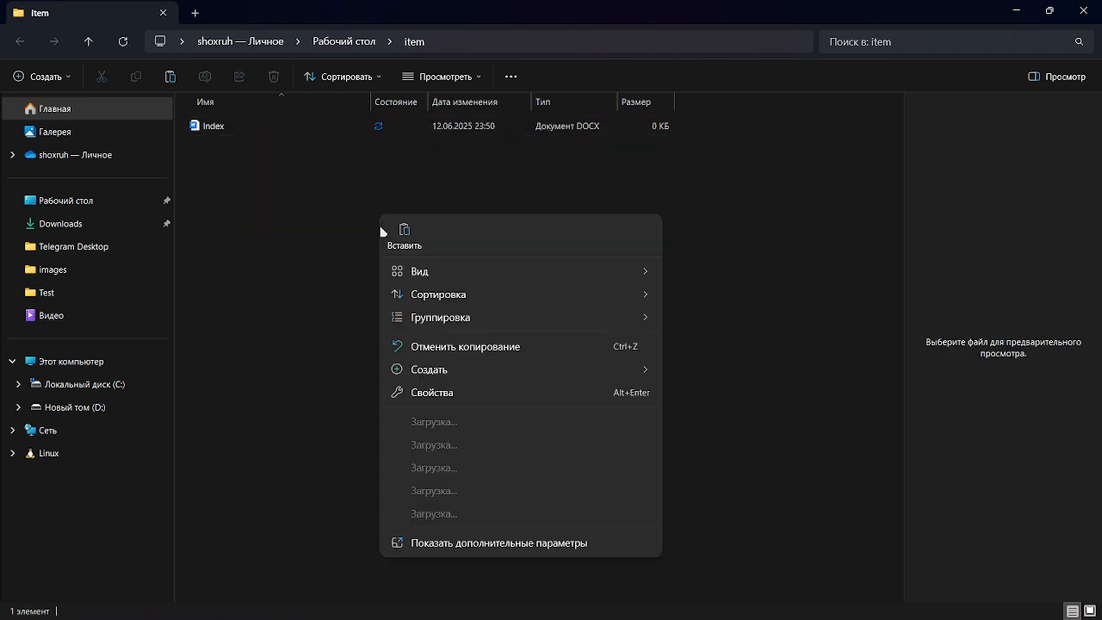
click(310, 222)
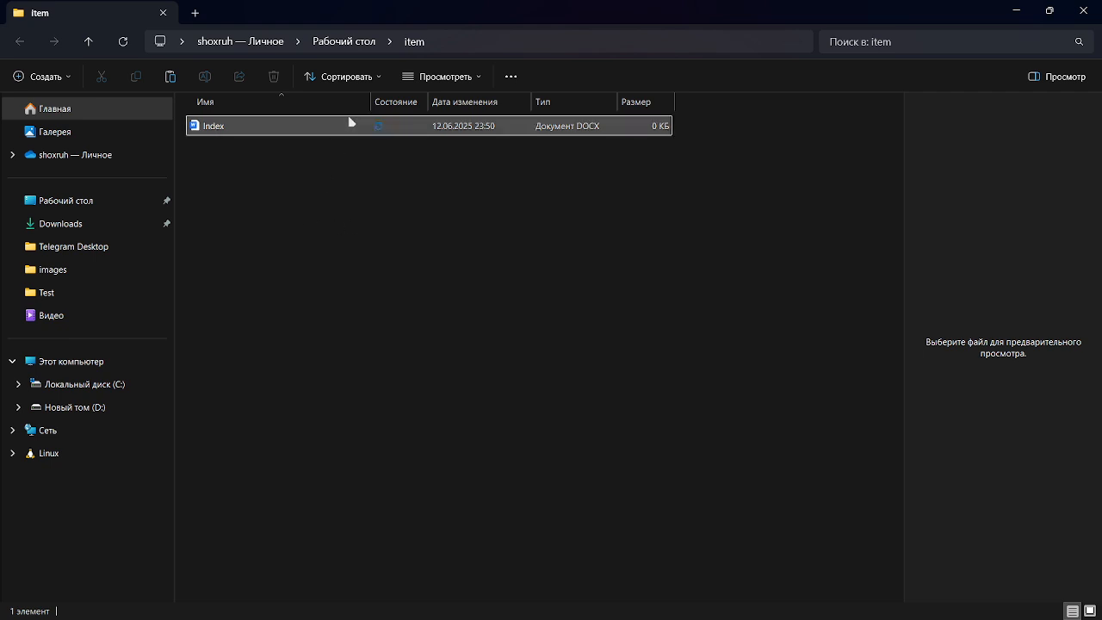
Step: Repeat pasting Index into the item folder, dismiss the file conflict prompts, and close the folder window
click(308, 263)
key(ctrl+v)
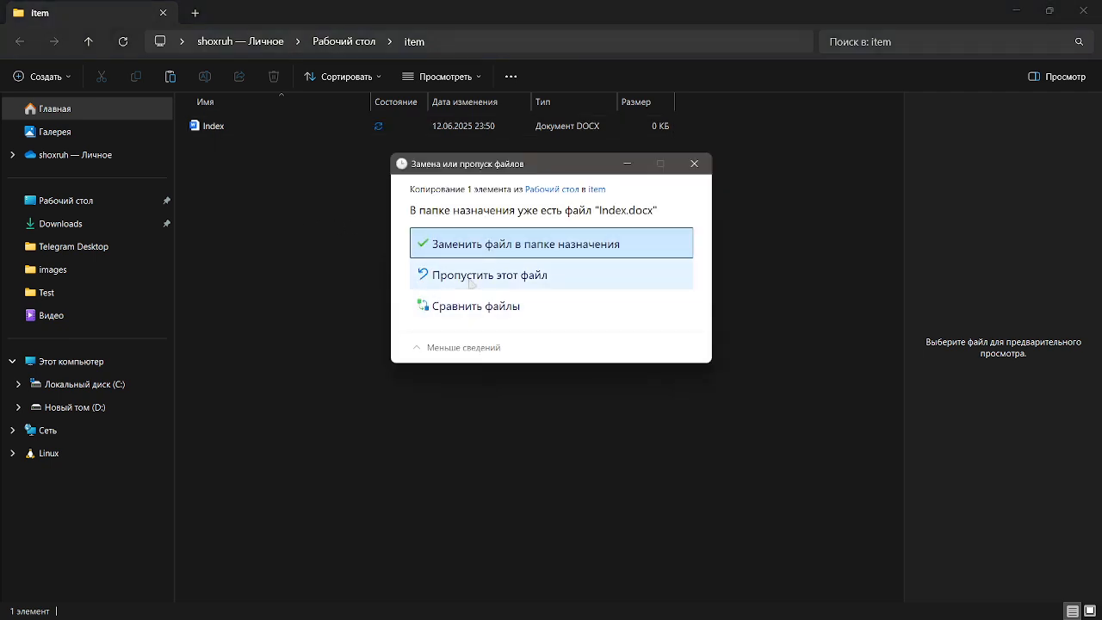
key(Return)
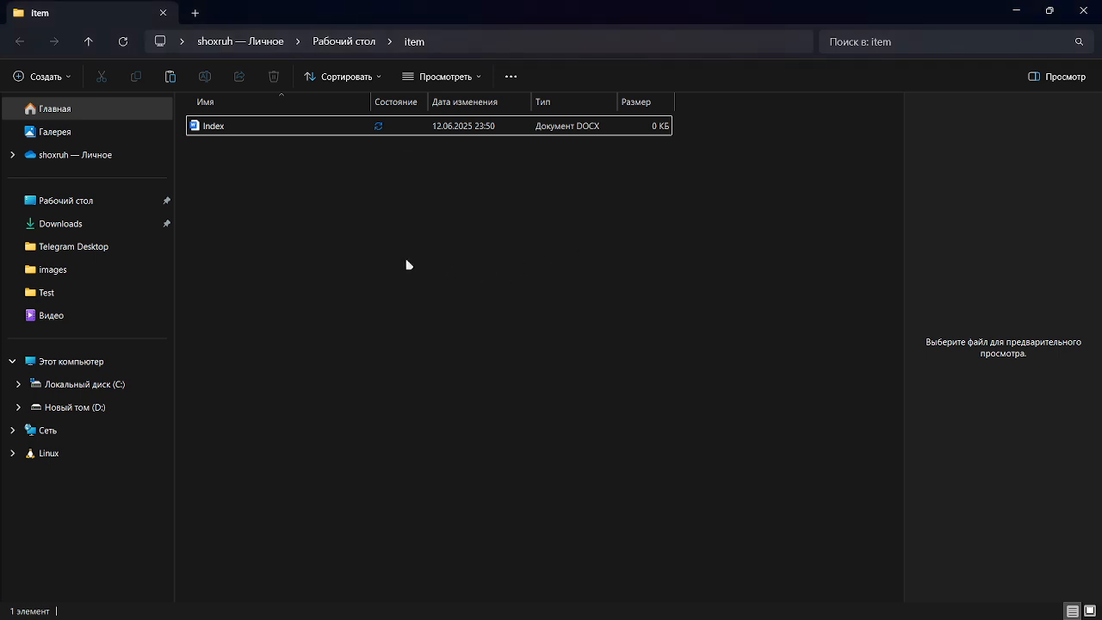
key(ctrl+v)
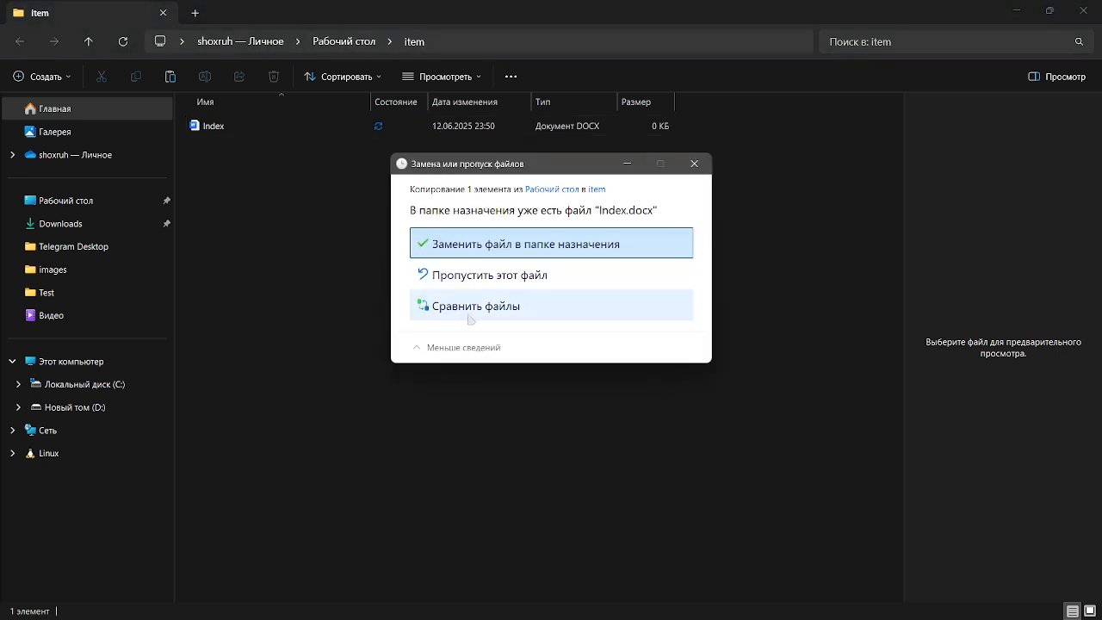
click(694, 164)
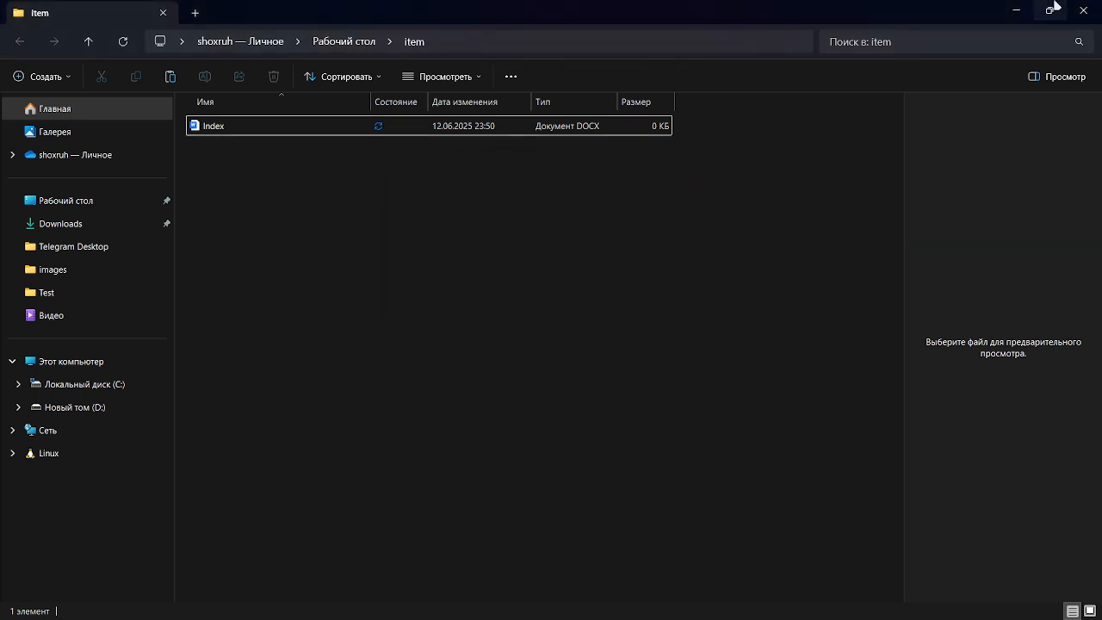
click(1083, 10)
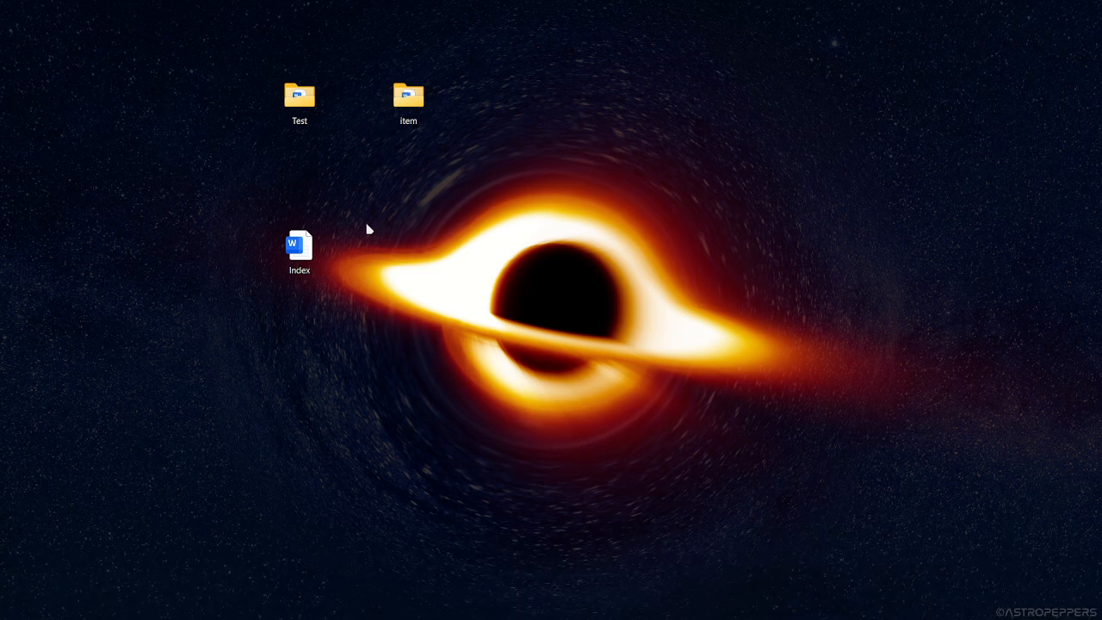
Step: Open and close the Test folder on the desktop, and switch to the Chrome browser
double_click(310, 105)
click(1083, 10)
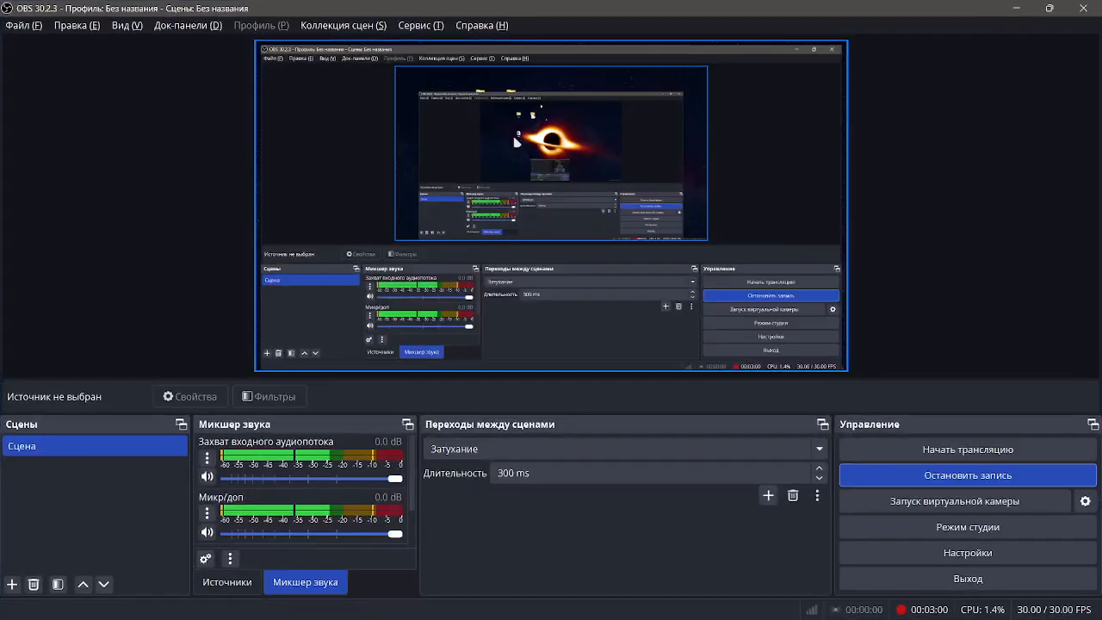
key(alt+Tab)
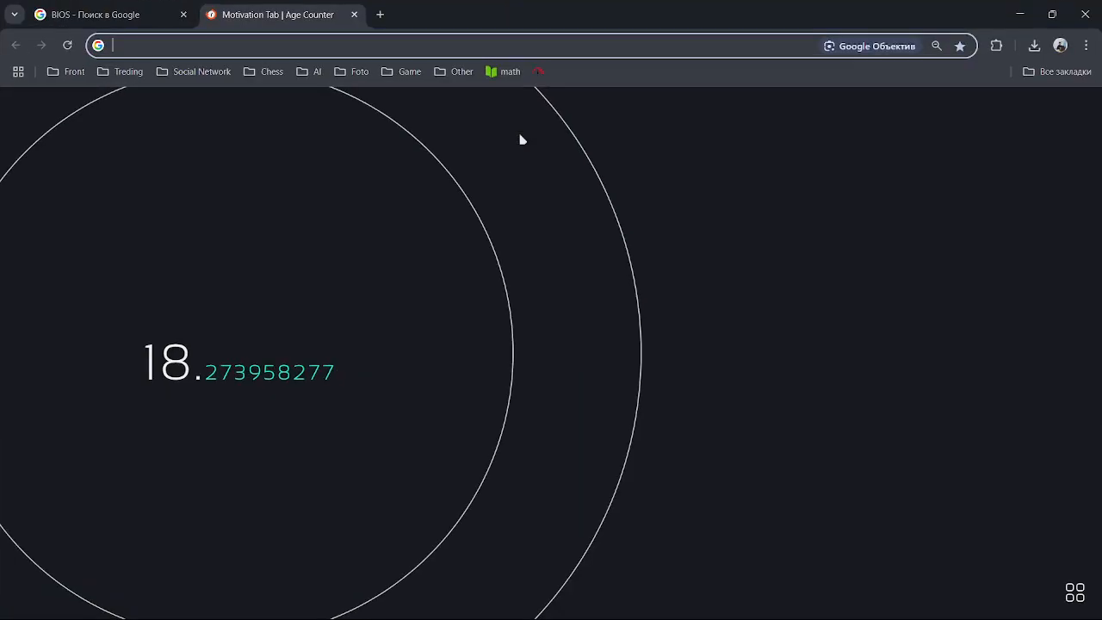
Step: Enter "Index html nima" in the address bar of the Motivation Tab page and select that text
click(238, 50)
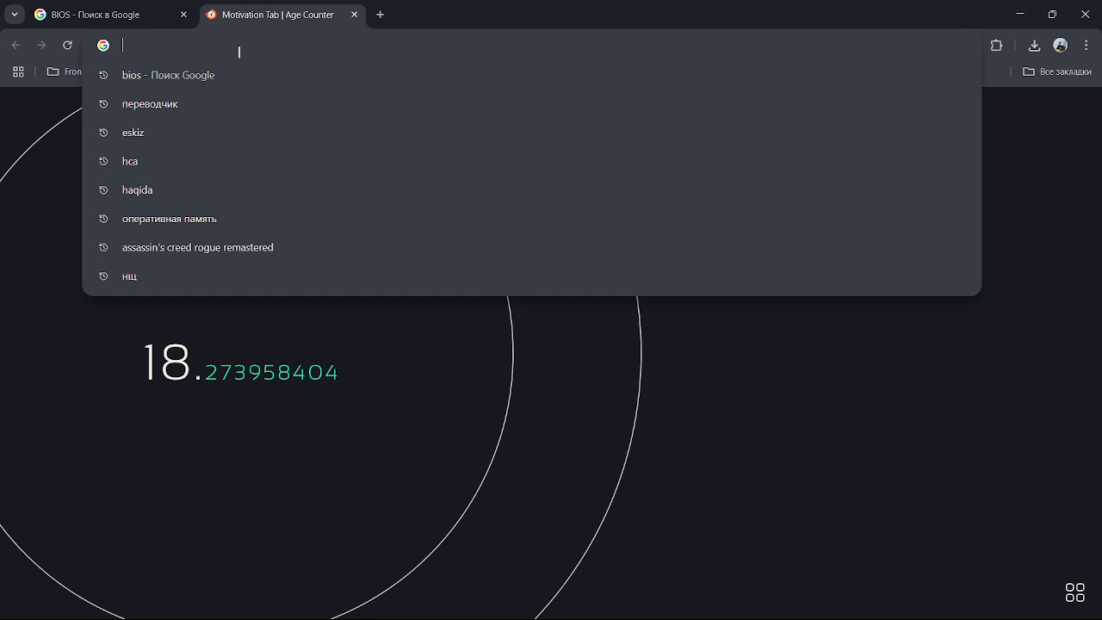
text(index)
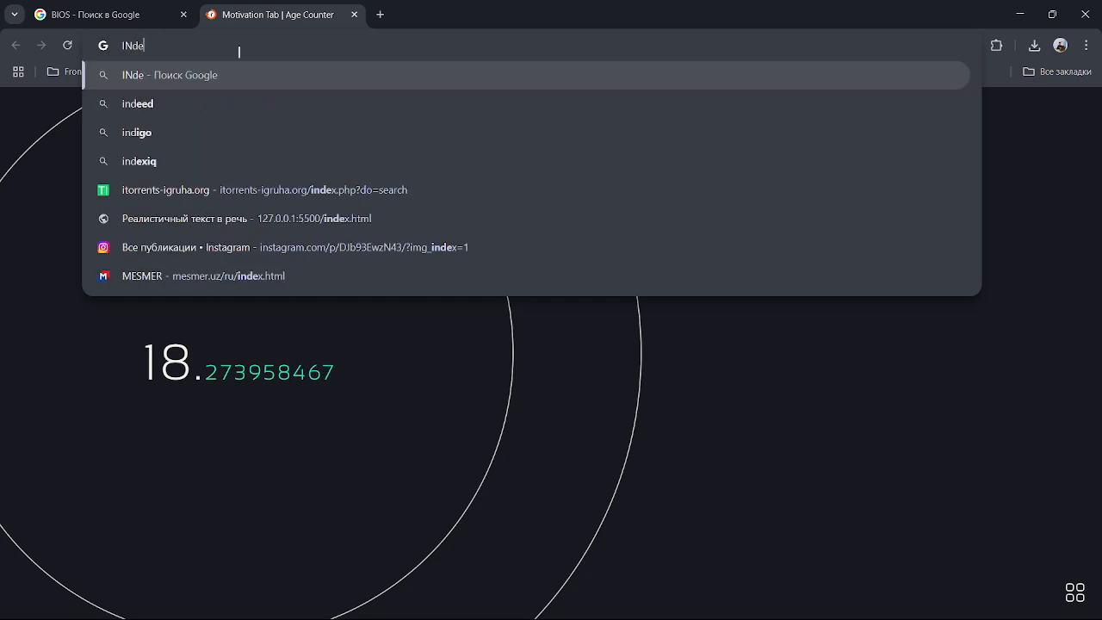
key(BackSpace)
key(BackSpace)
key(BackSpace)
key(BackSpace)
key(BackSpace)
text(Index)
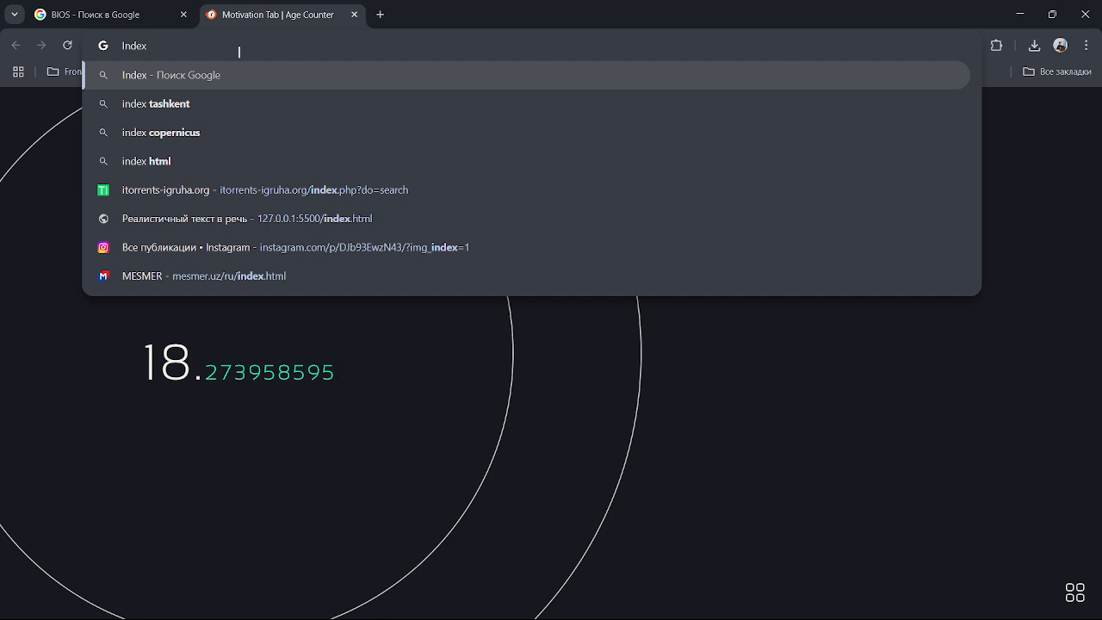
text( html )
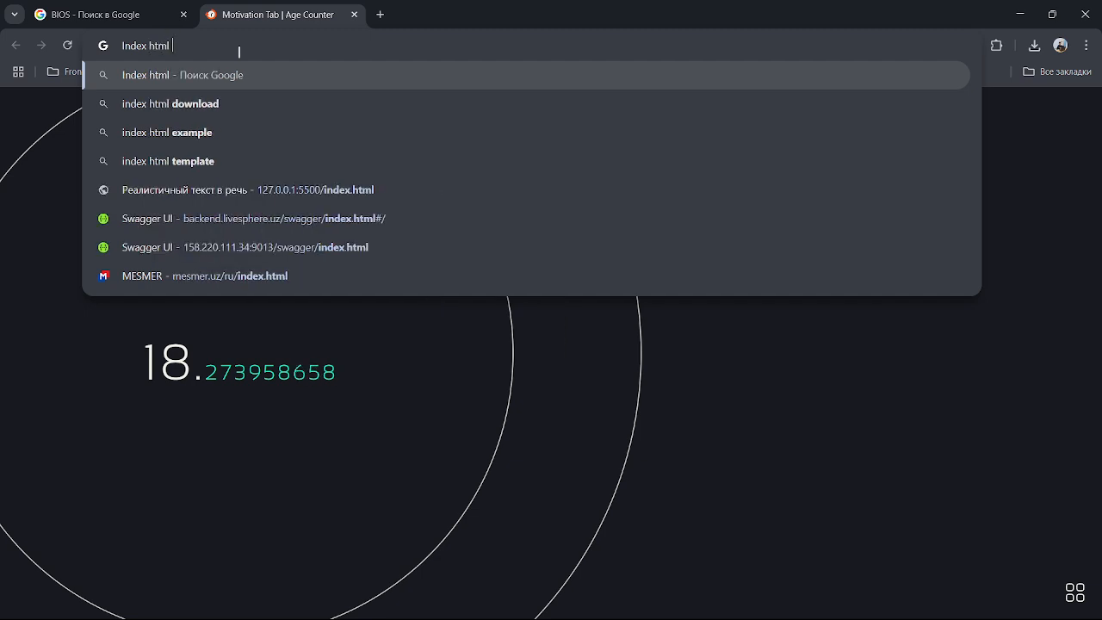
text(nima)
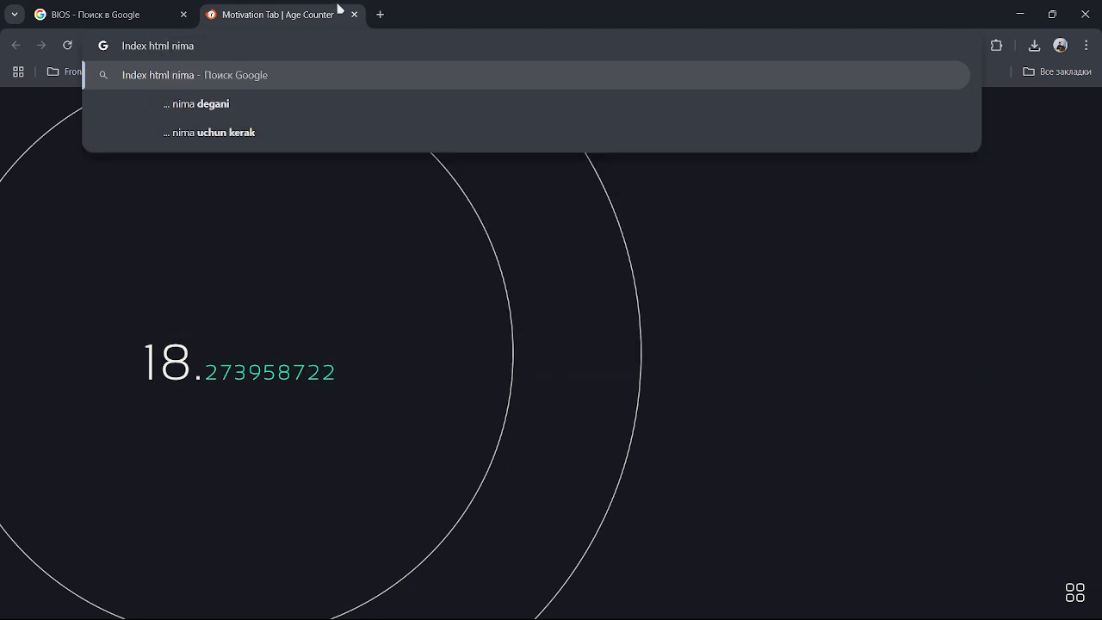
triple_click(272, 49)
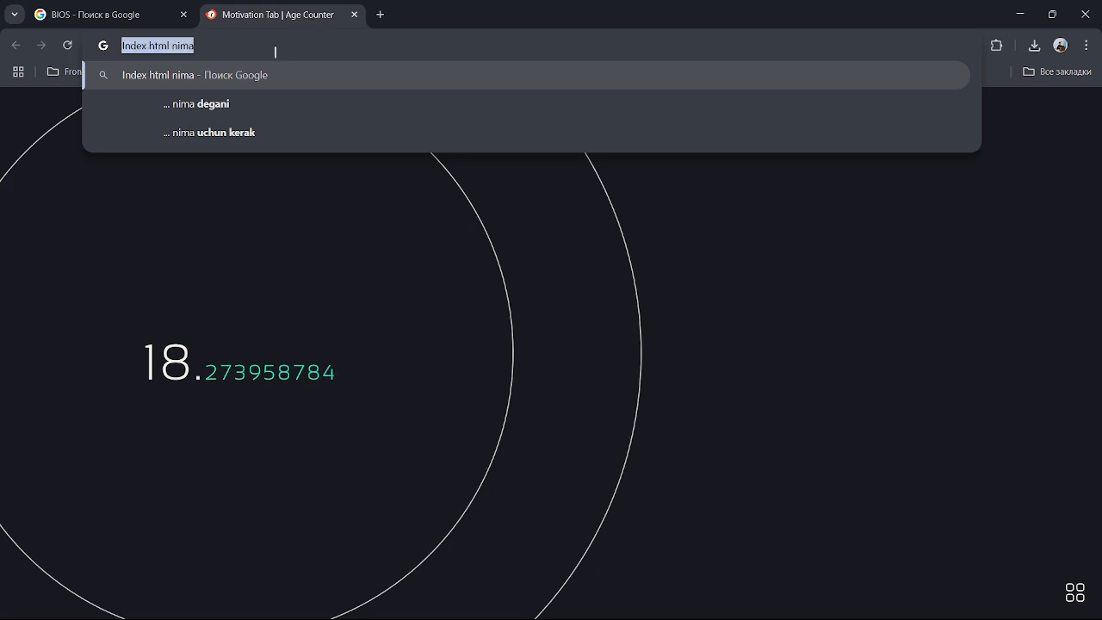
Step: Open ChatGPT in a new browser tab
click(380, 14)
text(chat)
key(Return)
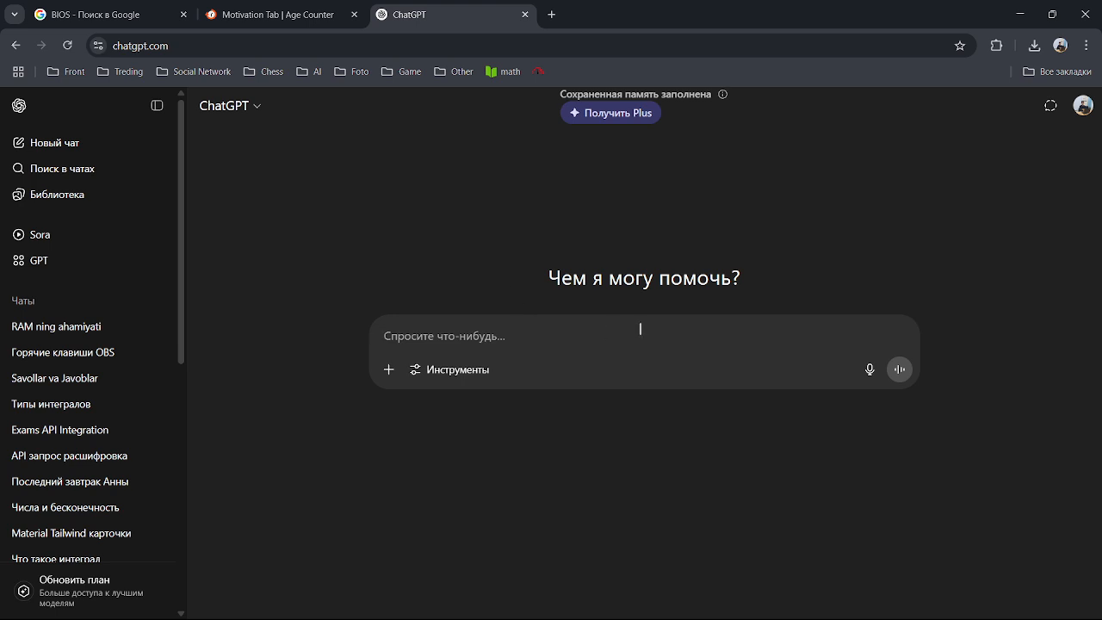
click(343, 17)
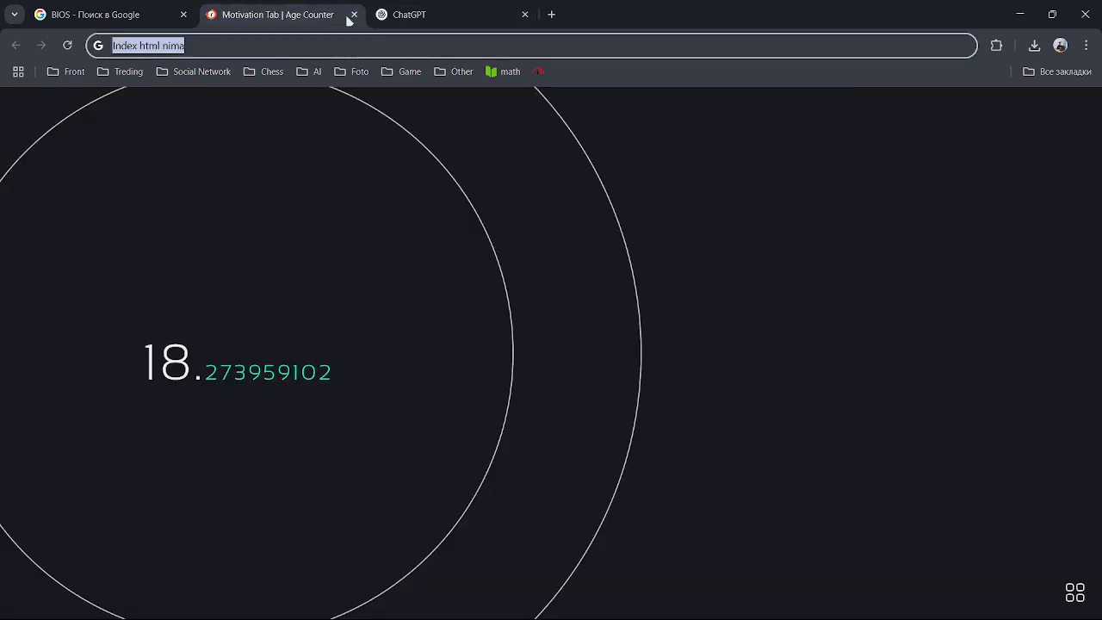
click(418, 10)
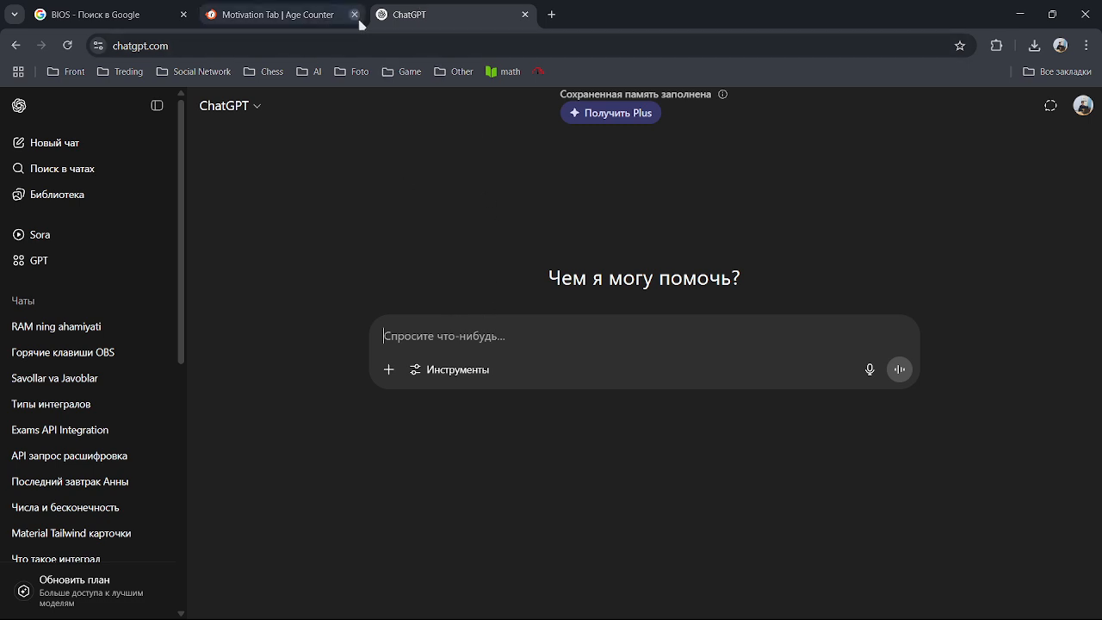
Step: Copy the whole text "Index html nima" from the address bar of the Motivation Tab page
click(322, 17)
click(236, 47)
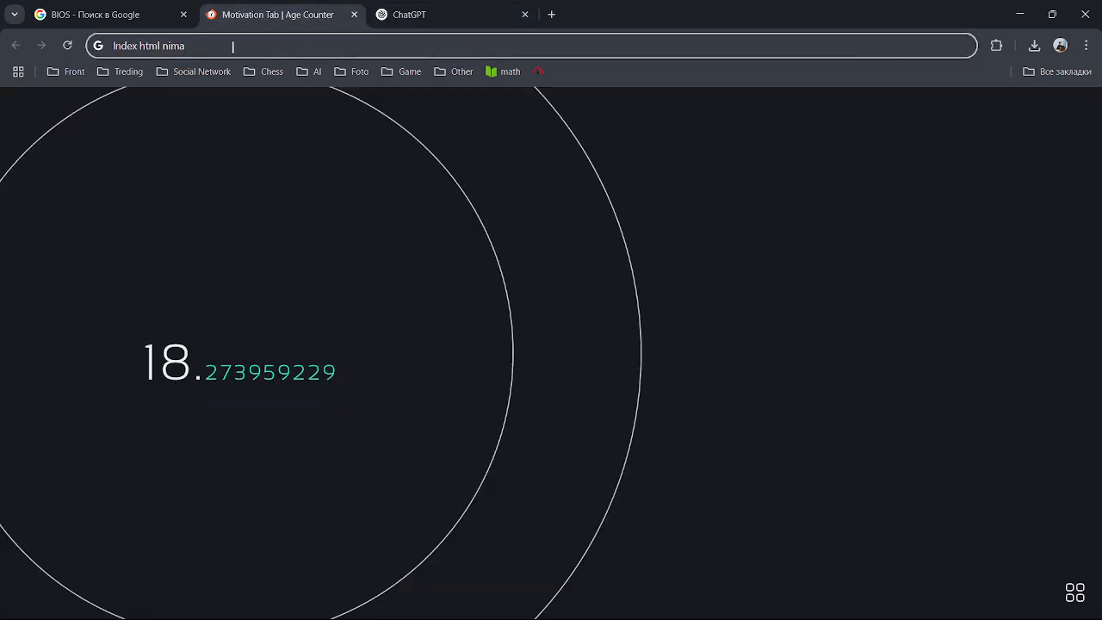
triple_click(204, 47)
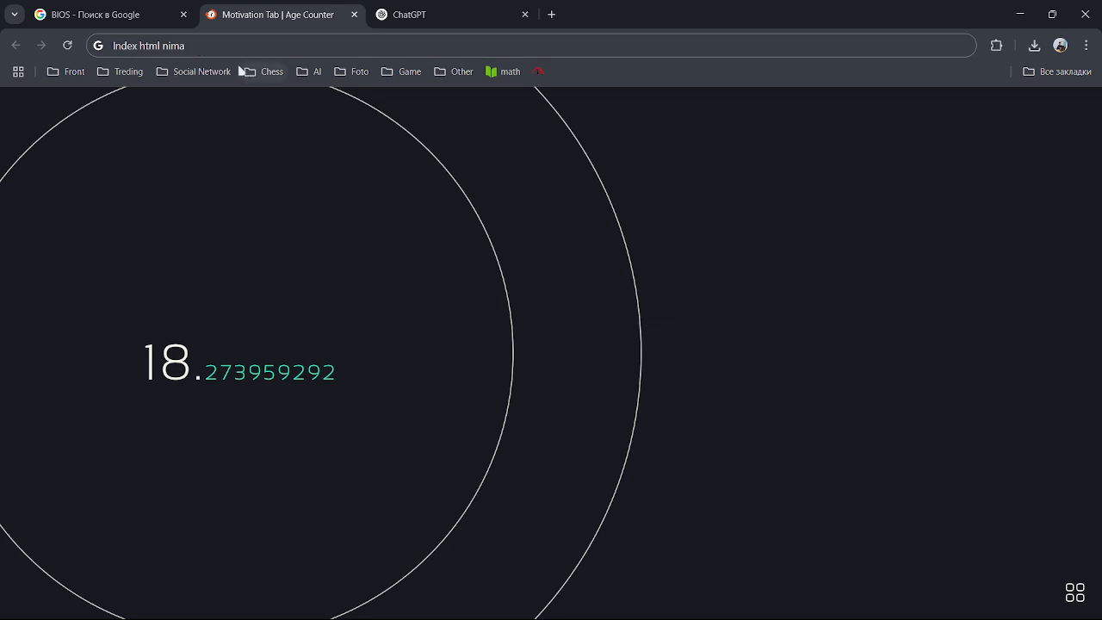
double_click(215, 46)
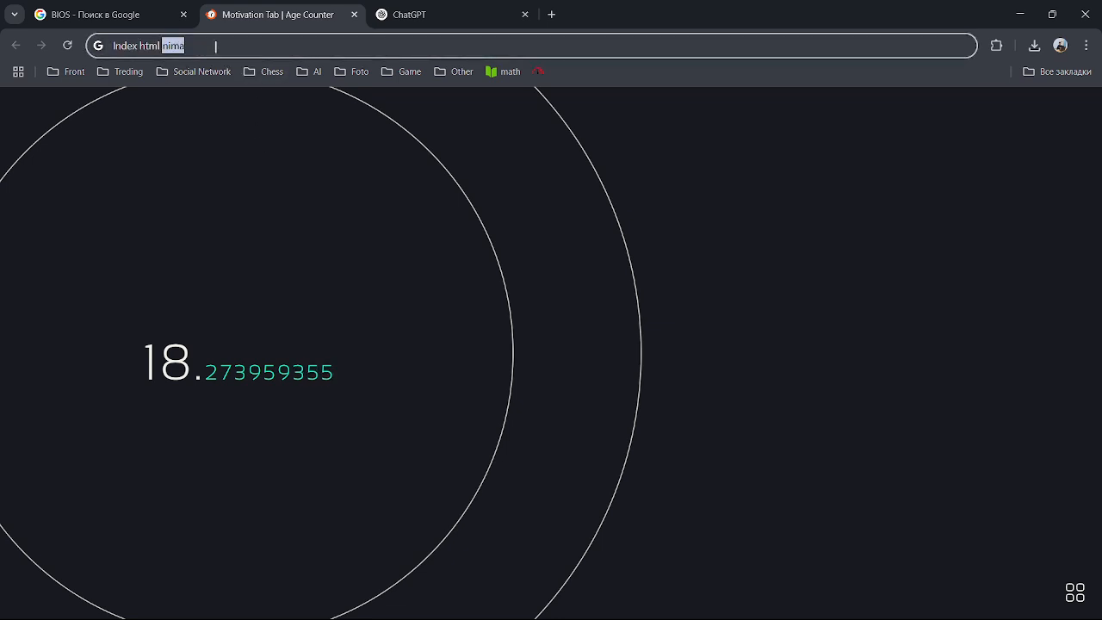
triple_click(215, 46)
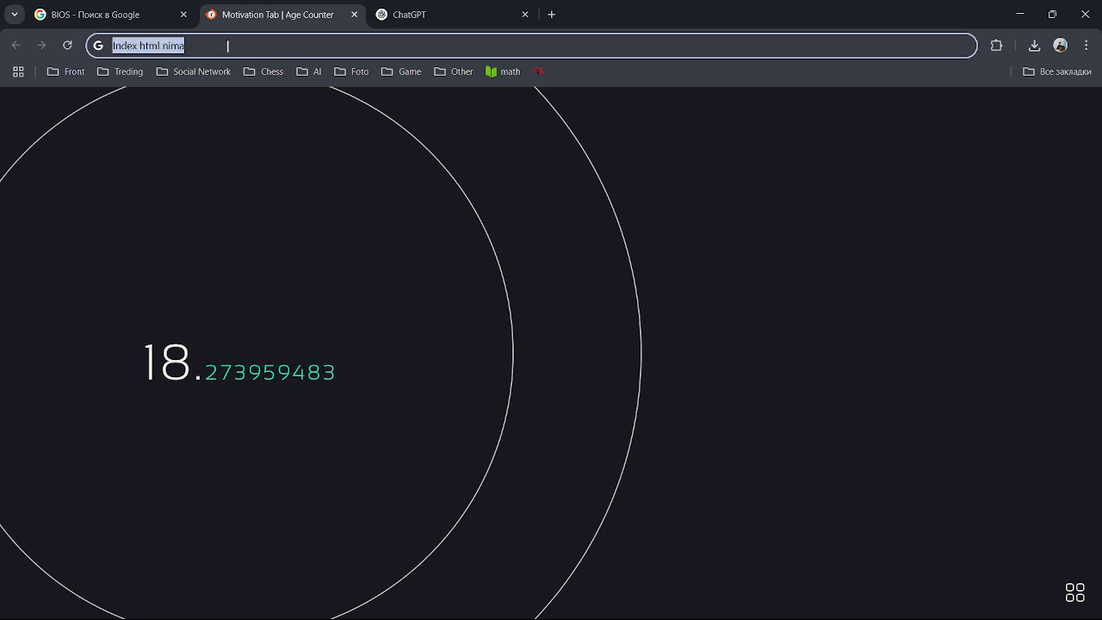
triple_click(248, 49)
key(ctrl+c)
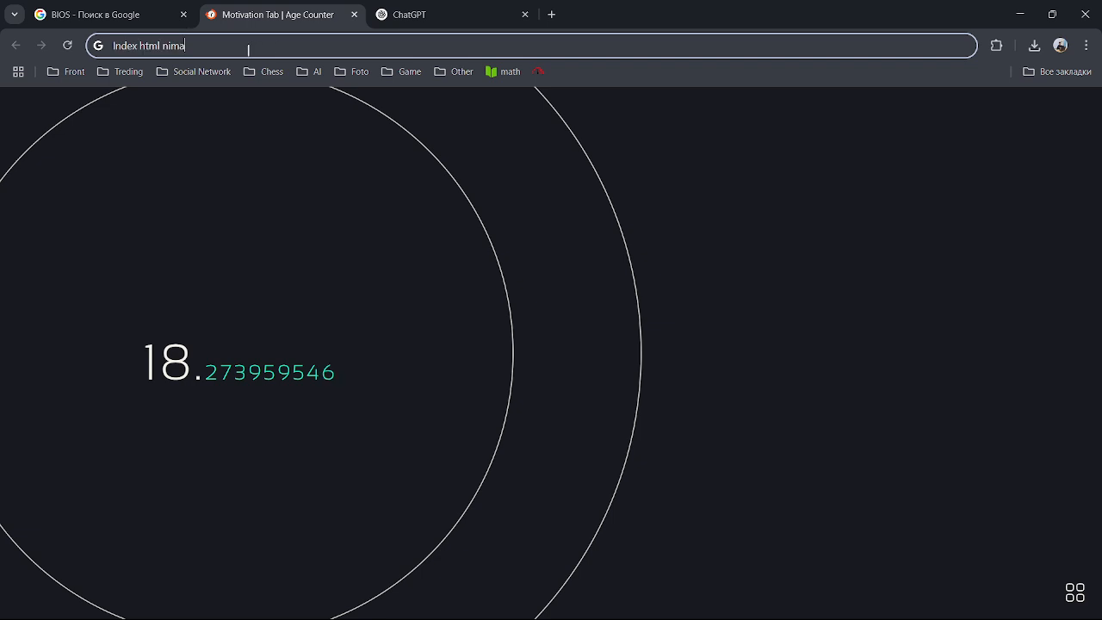
Step: Paste the copied text into ChatGPT's message box and select it there
click(426, 19)
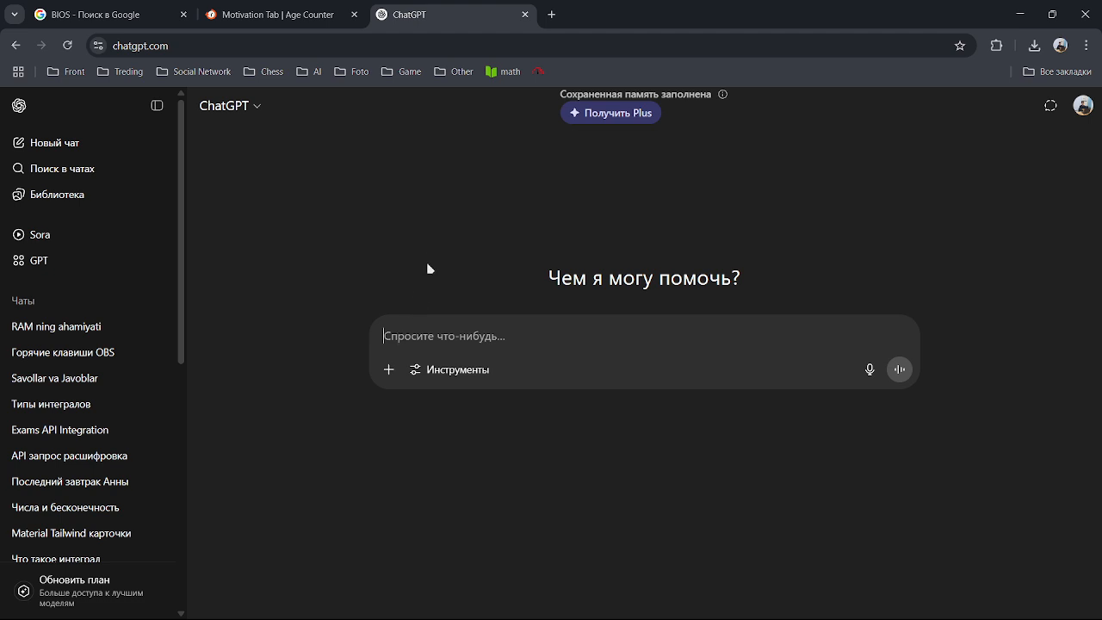
key(ctrl+v)
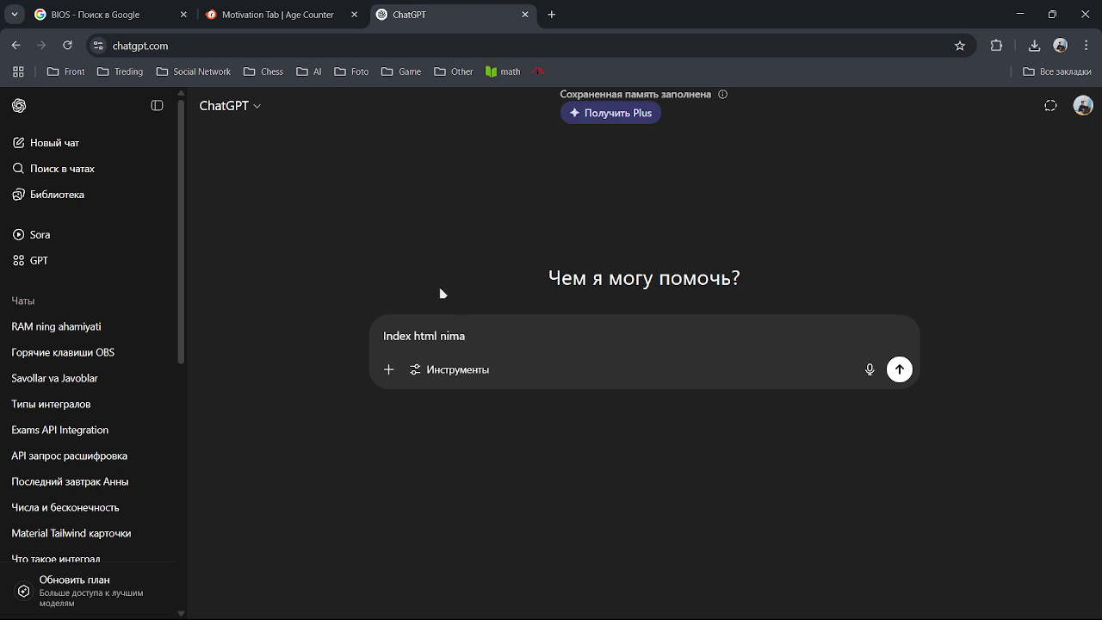
triple_click(386, 336)
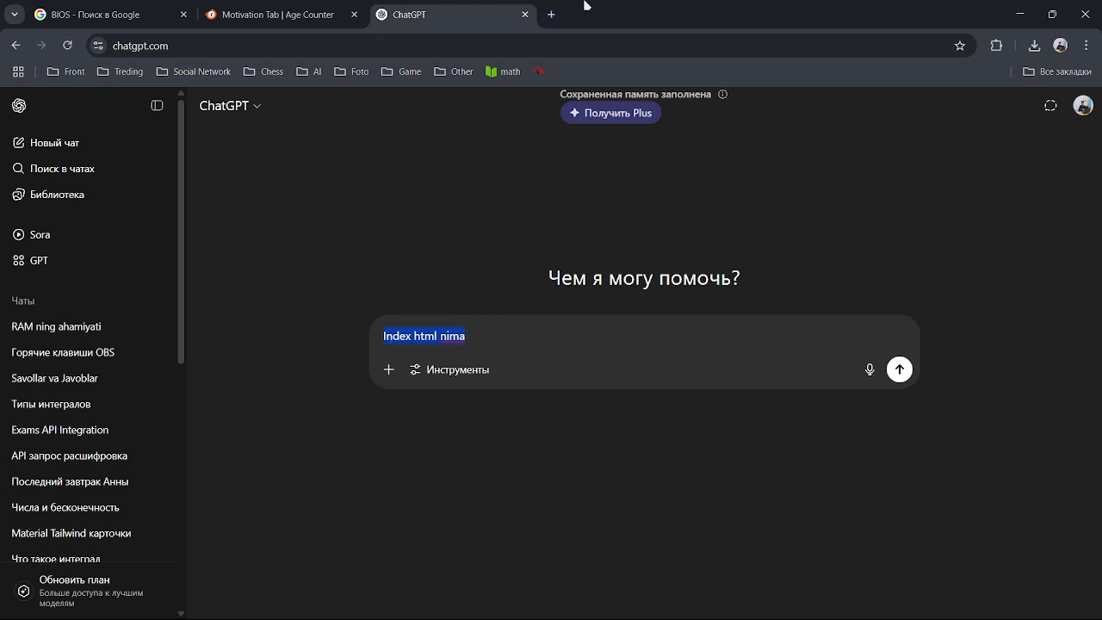
Step: Search Google for "lorem" in a new tab and open the lipsum.com result
click(551, 14)
text(lorem)
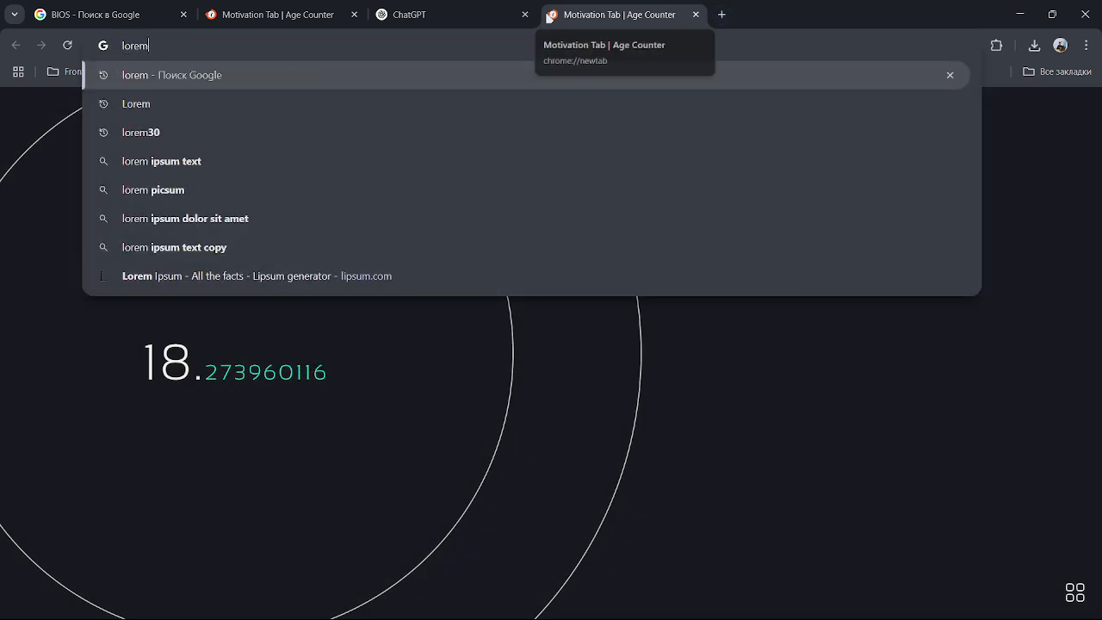
key(Return)
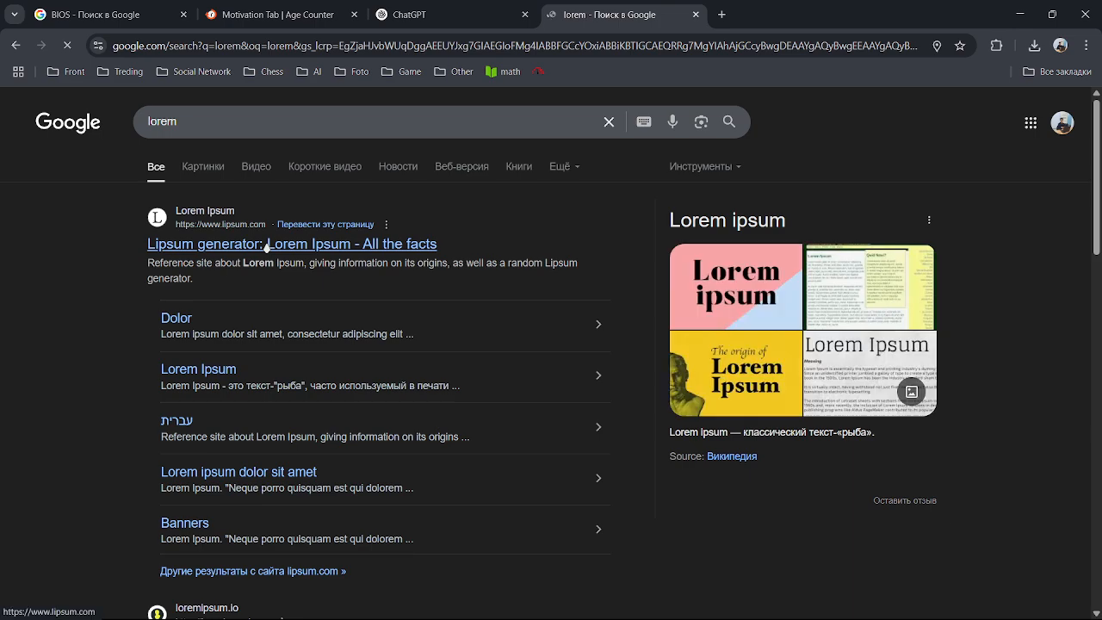
click(267, 246)
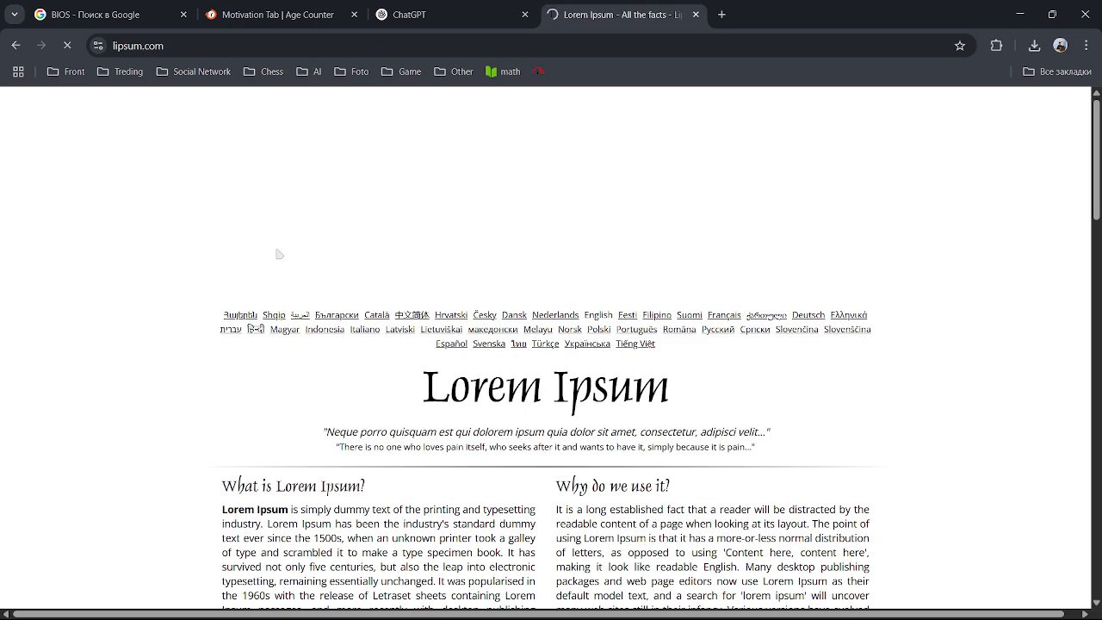
Step: Copy the "What is Lorem Ipsum?" heading with its paragraph from the lipsum.com page
scroll(297, 419, down, 5)
scroll(551, 426, up, 2)
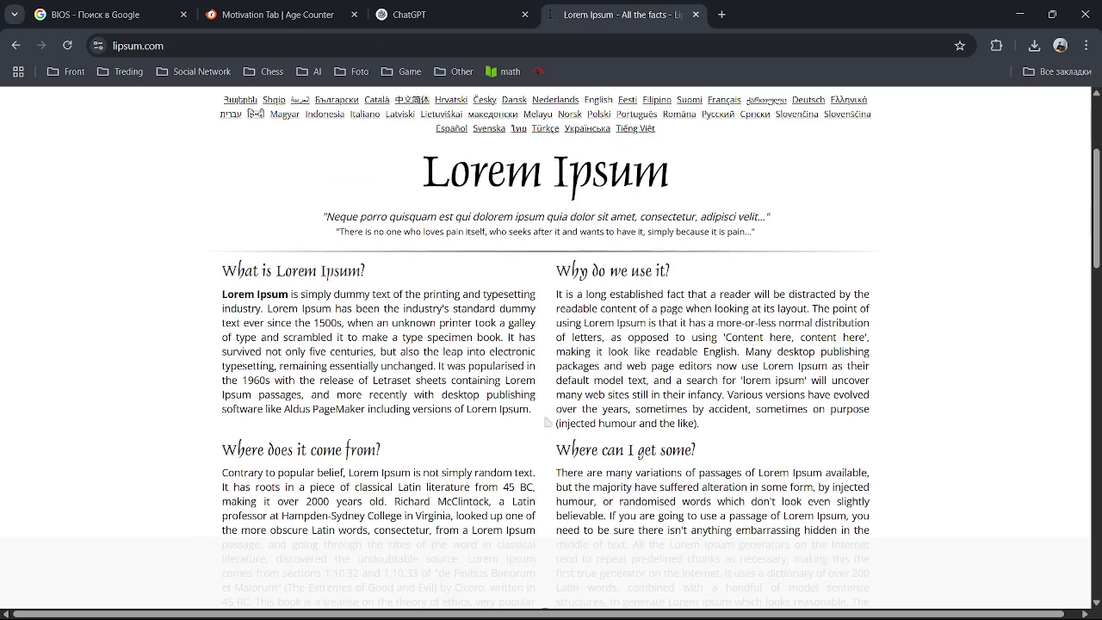
drag(548, 421, 227, 270)
key(ctrl+c)
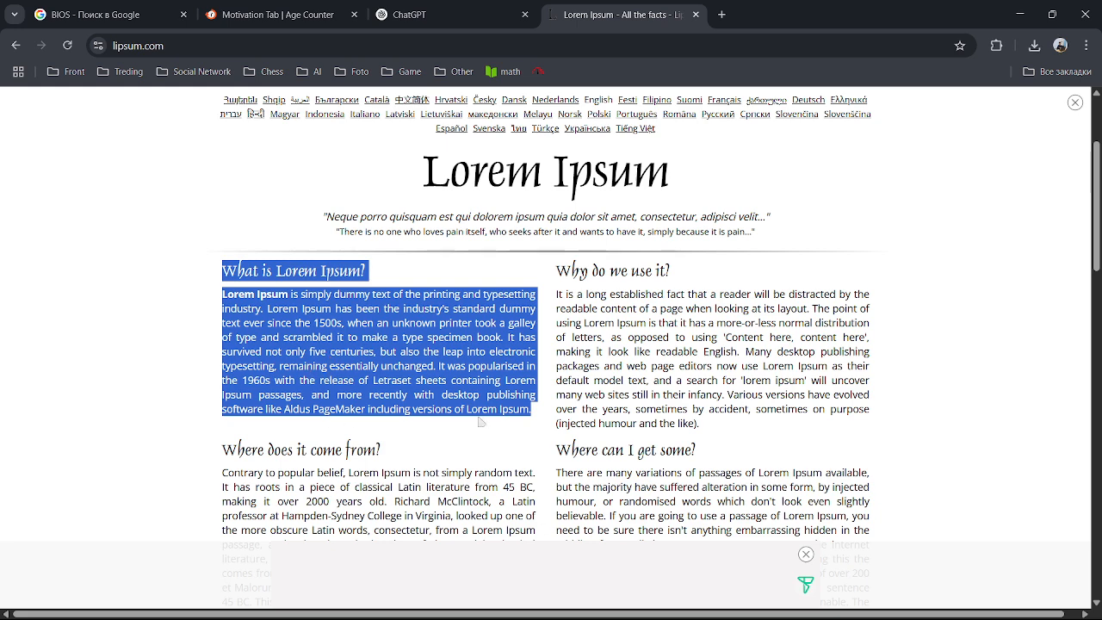
Step: Replace the selected text in ChatGPT's message box with the copied Lorem Ipsum passage
click(275, 14)
click(423, 8)
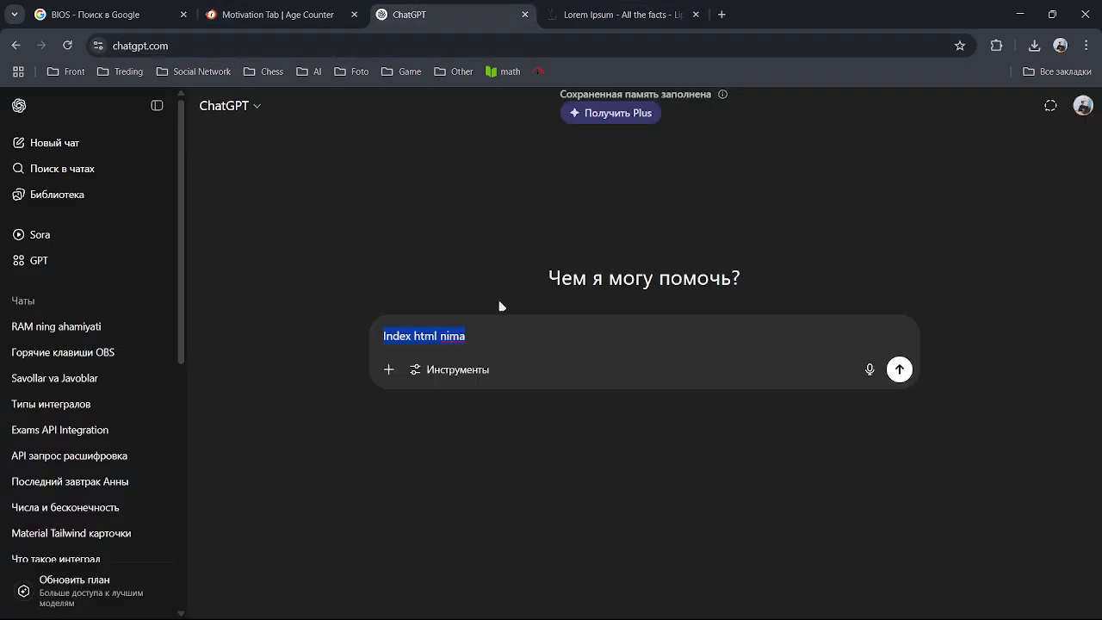
key(ctrl+v)
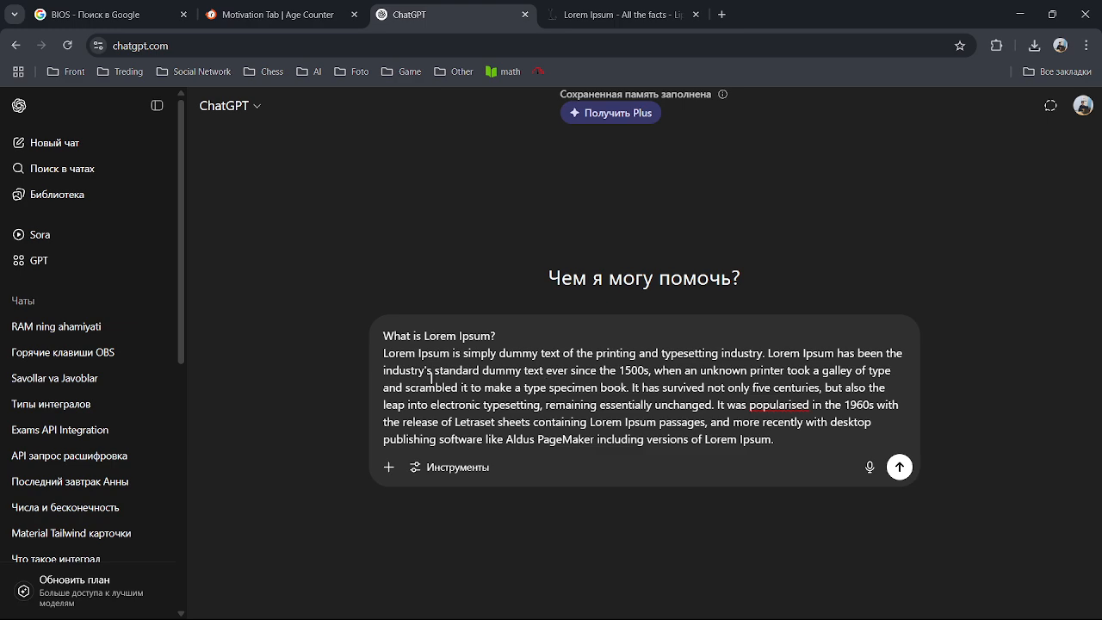
Step: Review the source passage on lipsum.com and its pasted copy in ChatGPT, and return to the Motivation Tab page
click(602, 13)
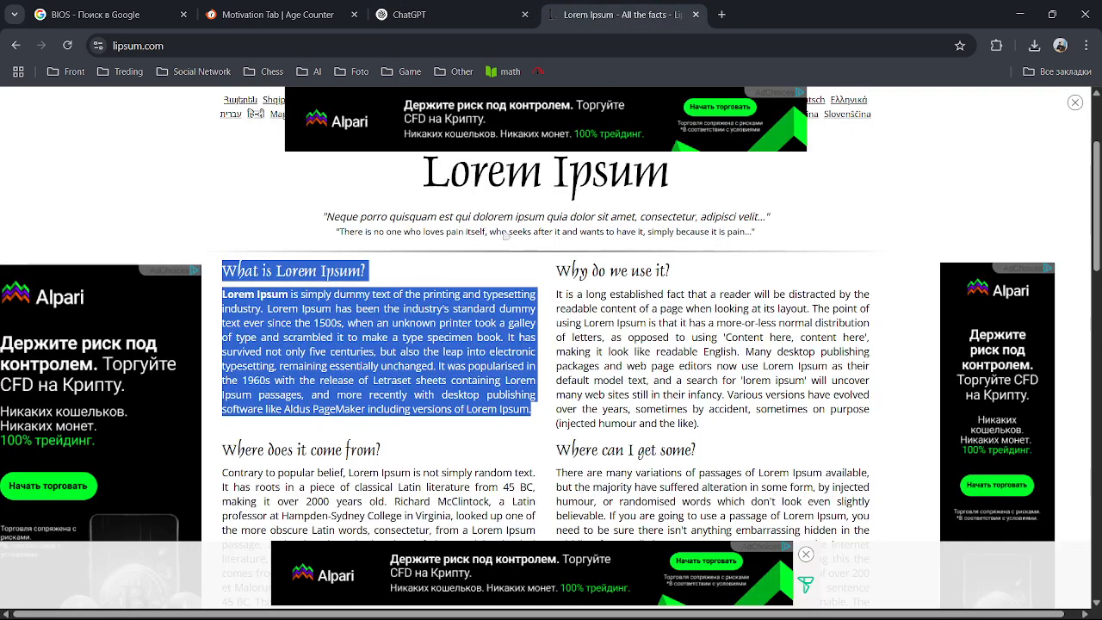
click(482, 11)
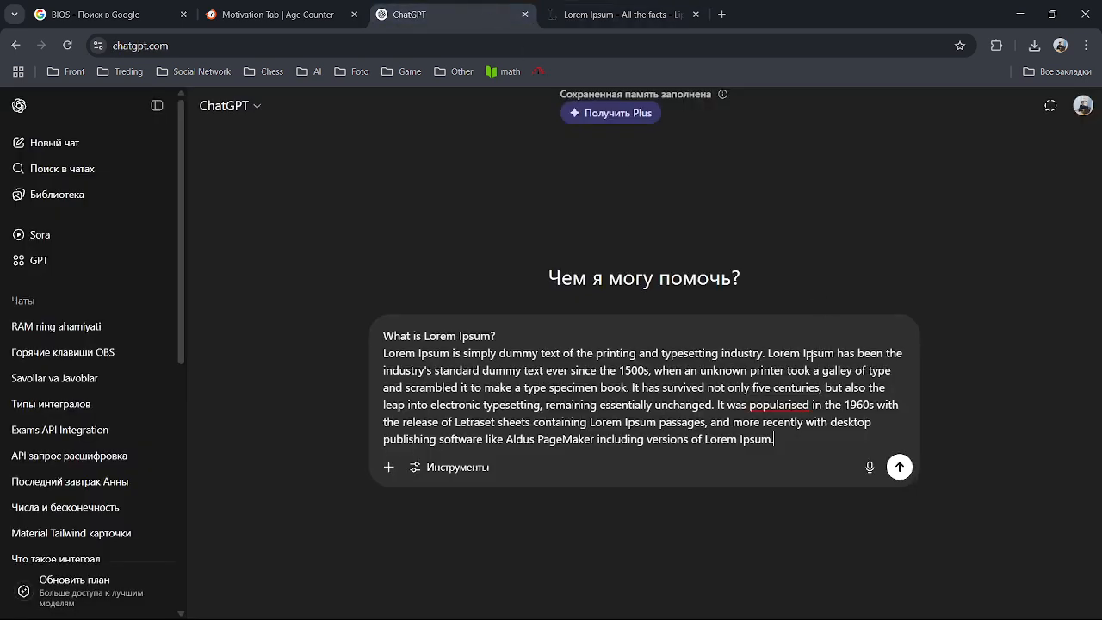
triple_click(555, 397)
triple_click(437, 353)
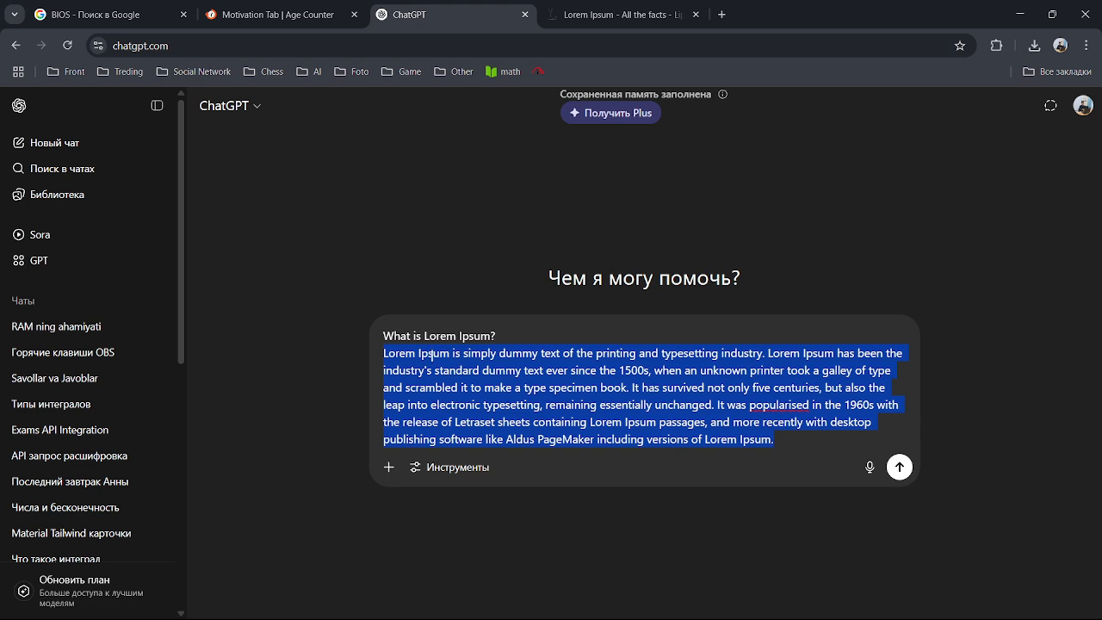
click(362, 152)
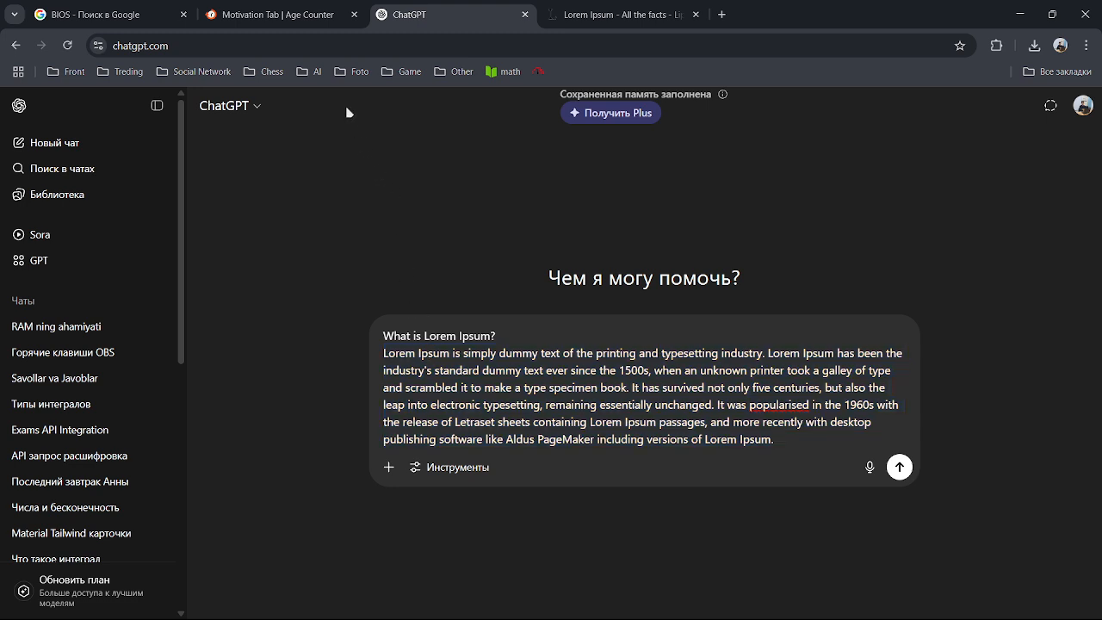
click(284, 12)
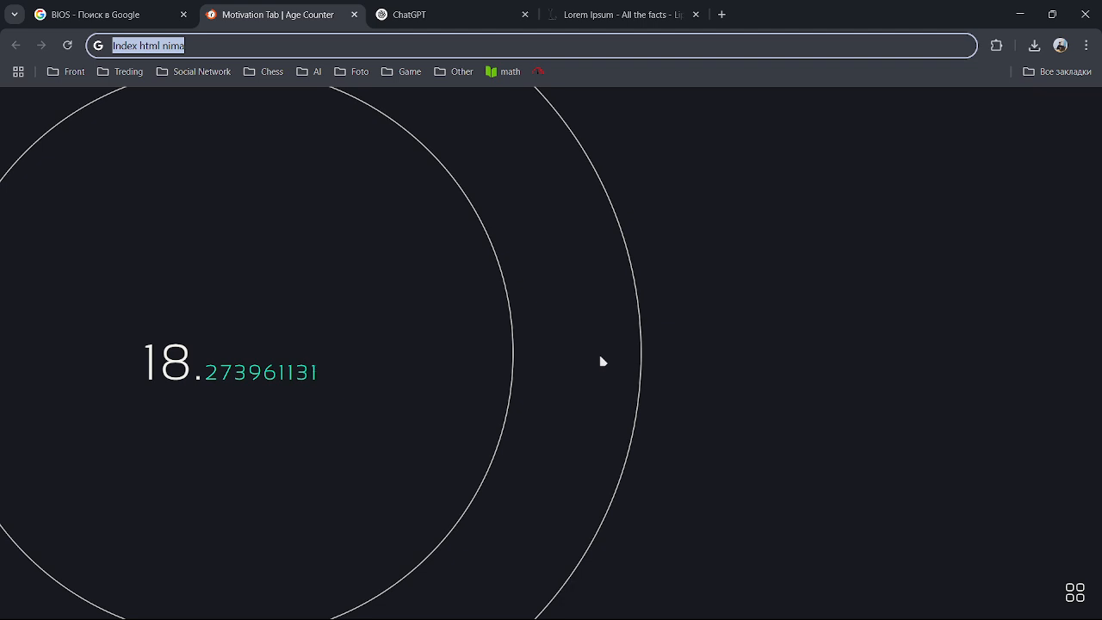